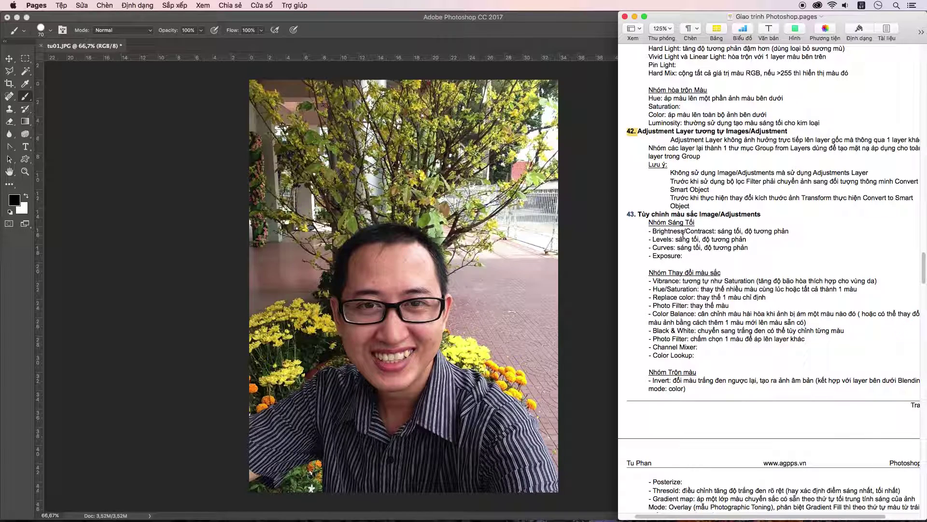
# - Scroll through the Pages course notes and highlight the heading about adjustment layers
pyautogui.scroll(2, 682, 234)
pyautogui.scroll(2, 683, 235)
pyautogui.scroll(4, 684, 237)
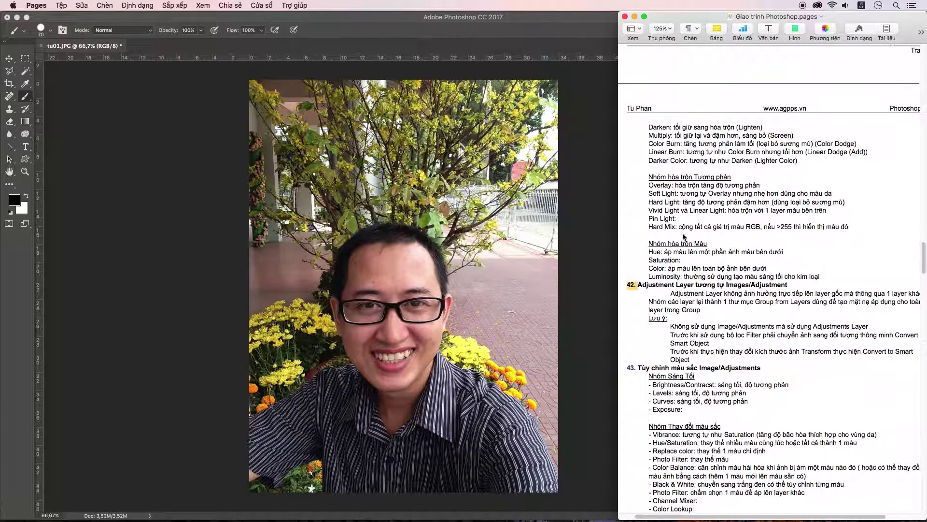
pyautogui.scroll(1, 684, 237)
pyautogui.scroll(1, 658, 276)
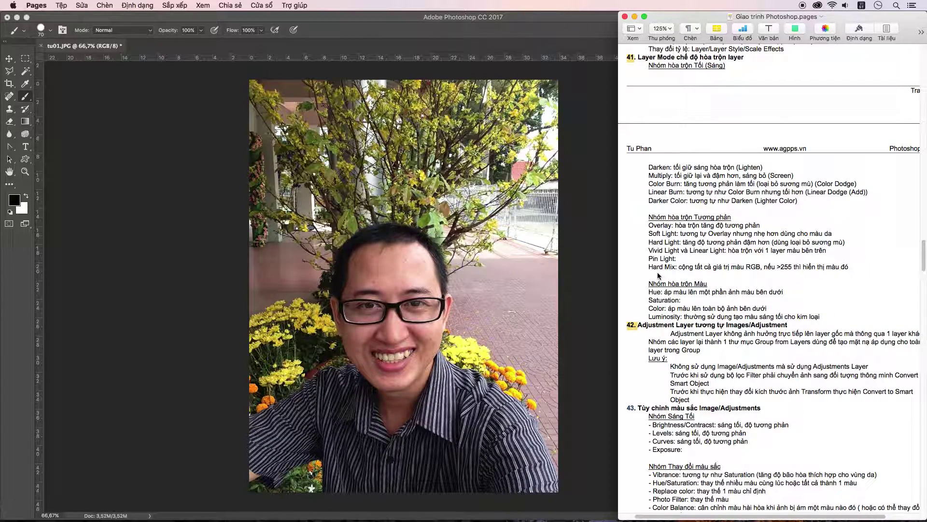
pyautogui.scroll(-2, 657, 275)
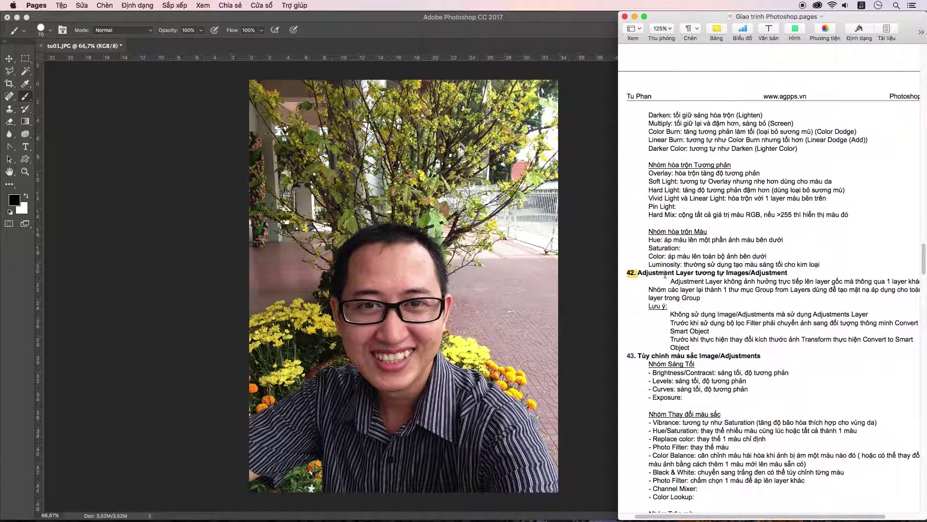
pyautogui.scroll(-2, 659, 280)
pyautogui.scroll(-1, 659, 270)
pyautogui.scroll(-1, 656, 261)
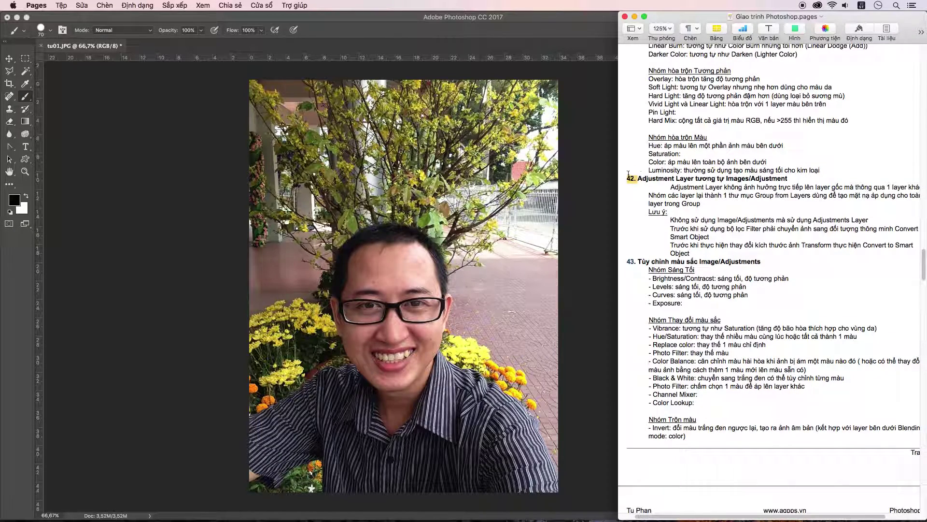
pyautogui.scroll(-1, 632, 183)
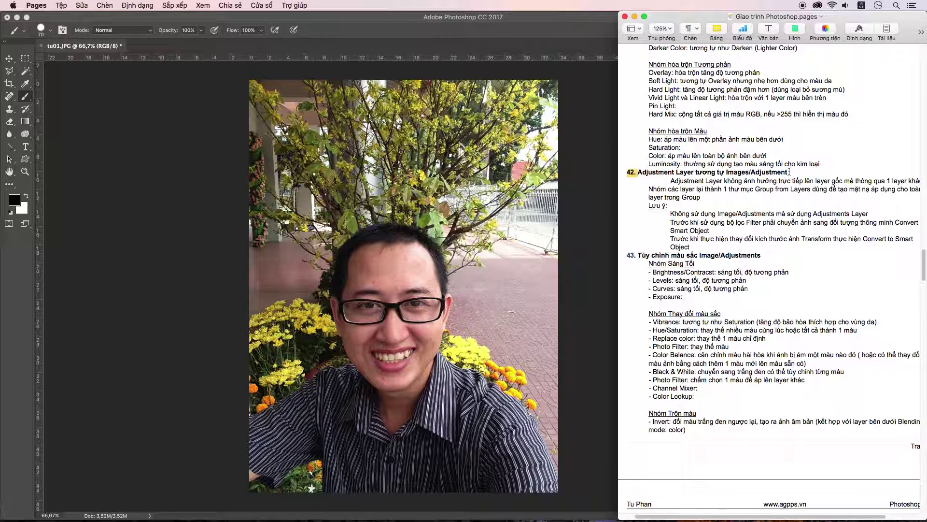
pyautogui.moveTo(789, 172); pyautogui.dragTo(678, 173)
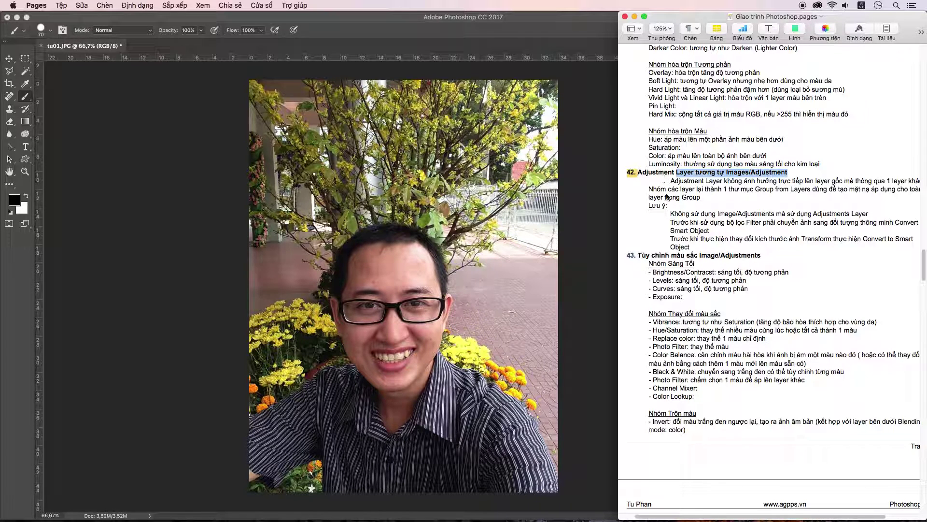
pyautogui.scroll(-1, 649, 227)
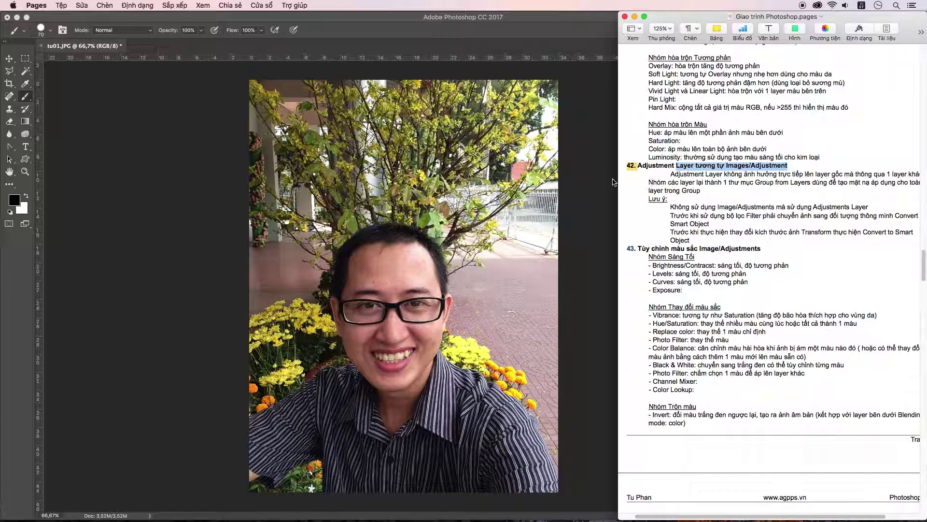
# - In Photoshop, browse the Image menu and the fill/adjustment layer choices without applying anything
pyautogui.click(144, 227)
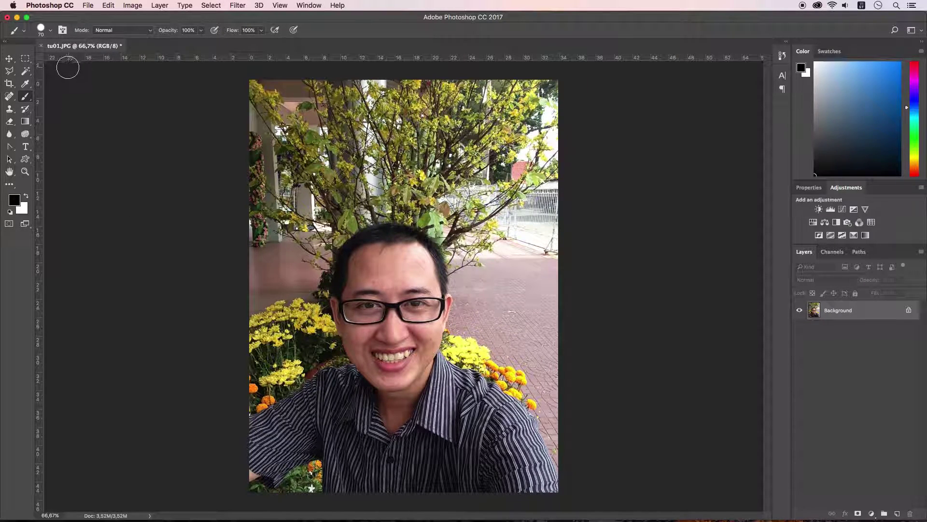
pyautogui.click(129, 7)
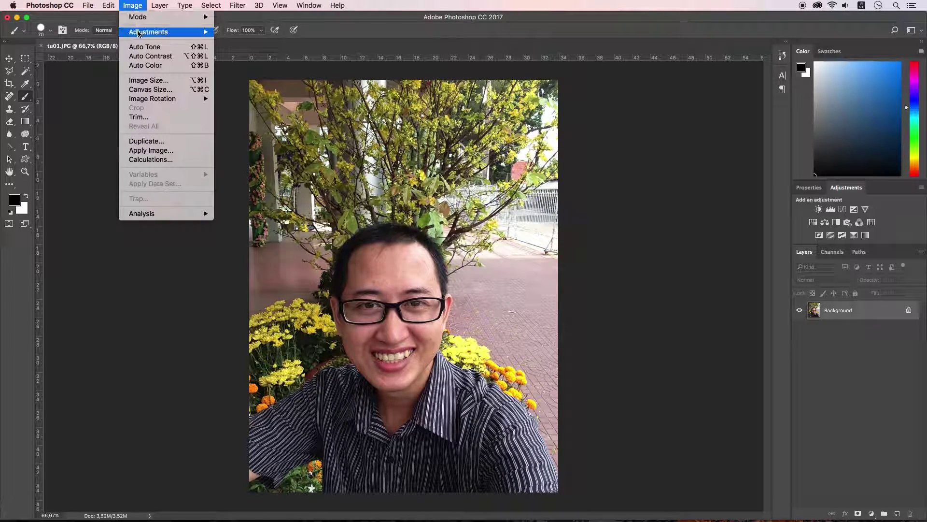
pyautogui.moveTo(149, 32)
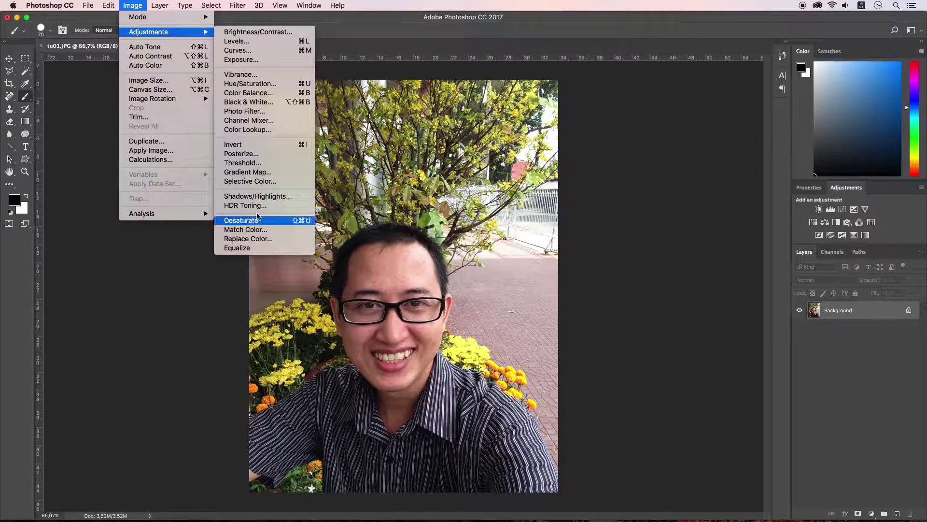
pyautogui.click(685, 309)
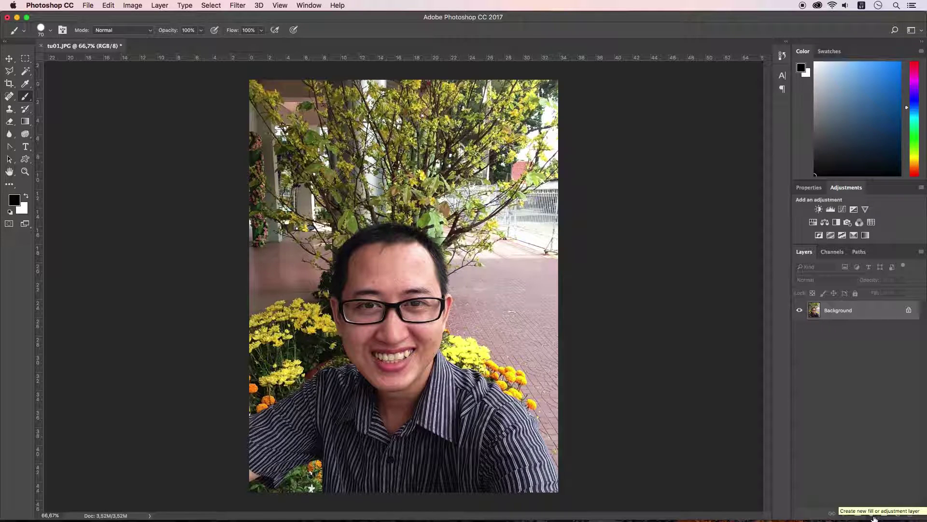
pyautogui.click(872, 513)
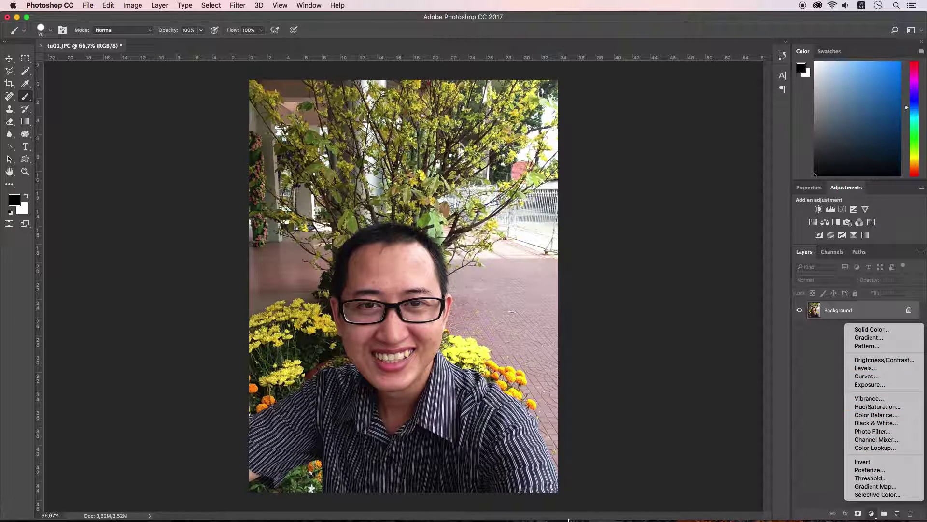
pyautogui.click(202, 486)
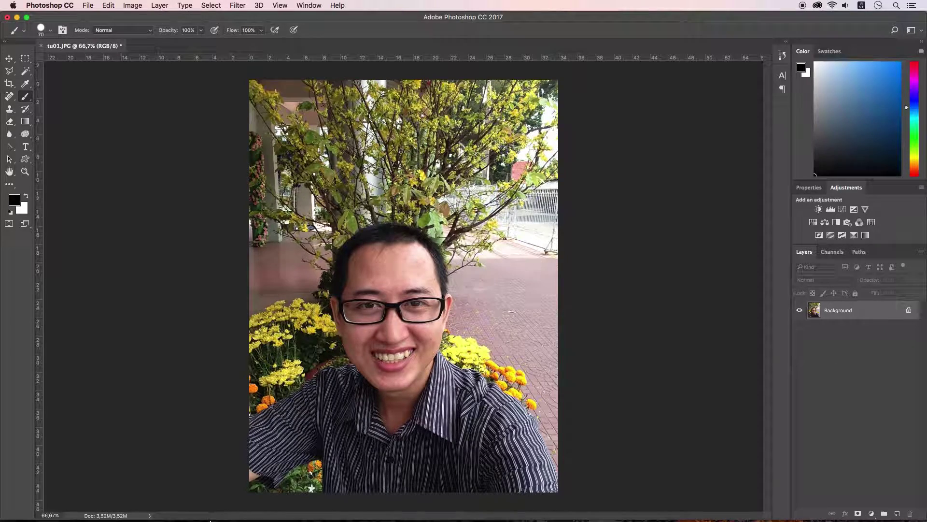
# - Glance at the notes again, then return to Photoshop's Image > Adjustments list
pyautogui.moveTo(210, 520)
pyautogui.click(240, 506)
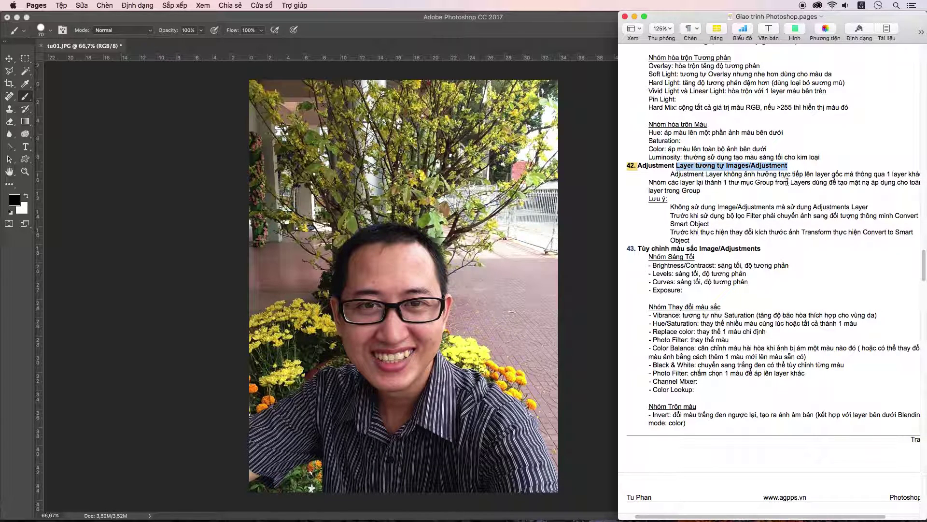
pyautogui.scroll(-1, 692, 198)
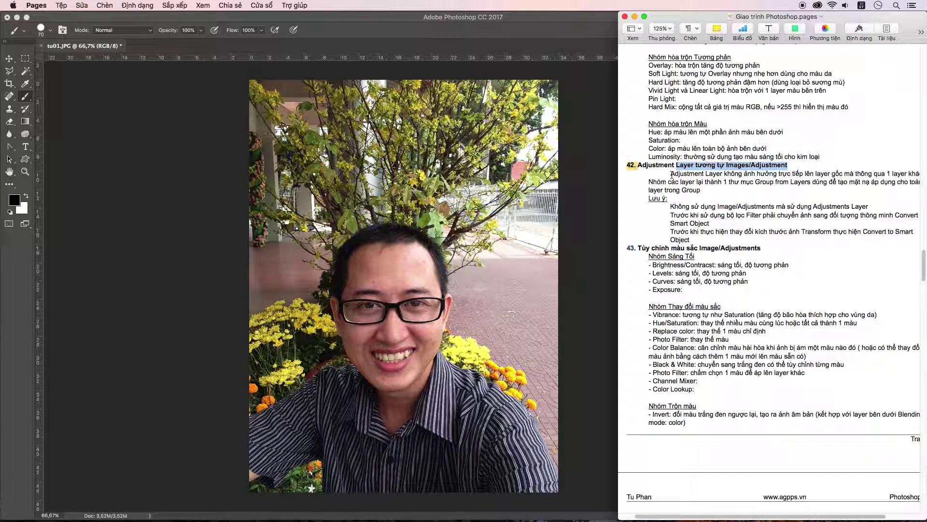
pyautogui.click(57, 168)
pyautogui.click(132, 5)
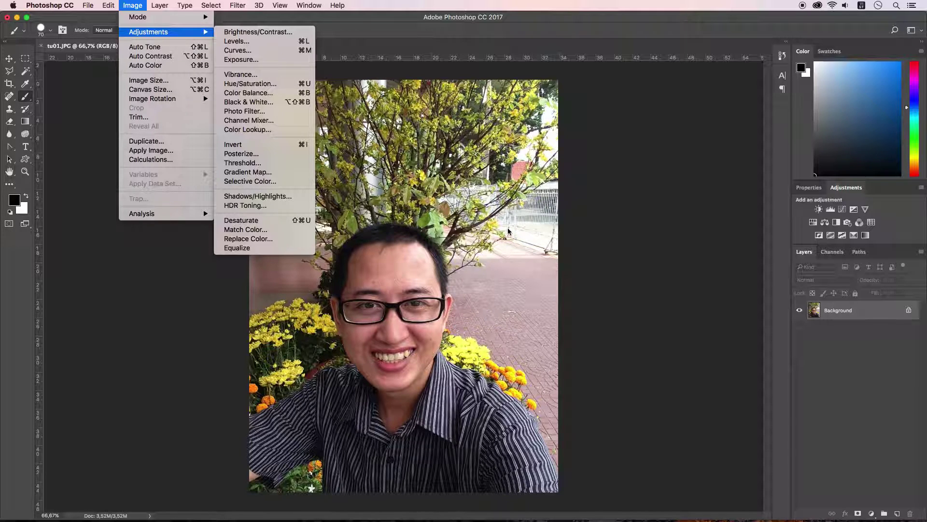
# - Close the Image menu, peek at History, and browse the adjustment-layer menu without adding anything
pyautogui.click(781, 59)
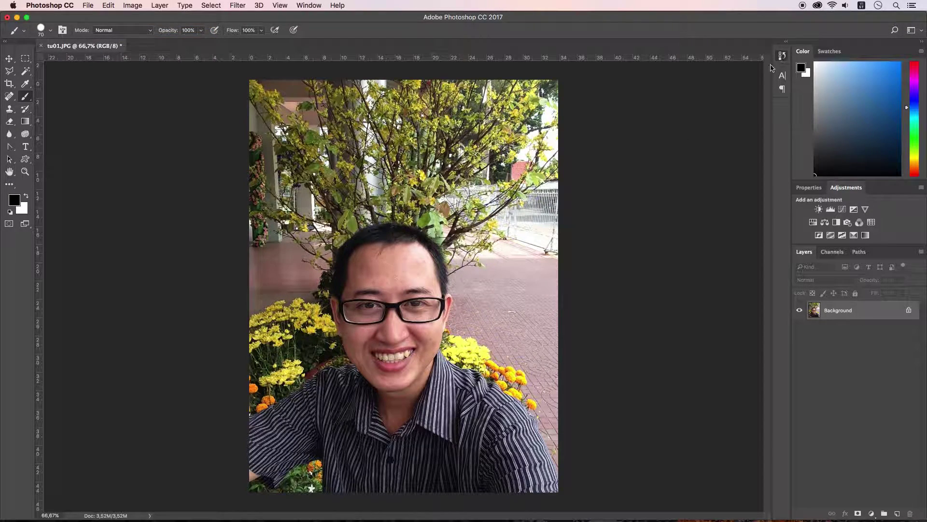
pyautogui.click(781, 59)
pyautogui.click(754, 53)
pyautogui.click(871, 513)
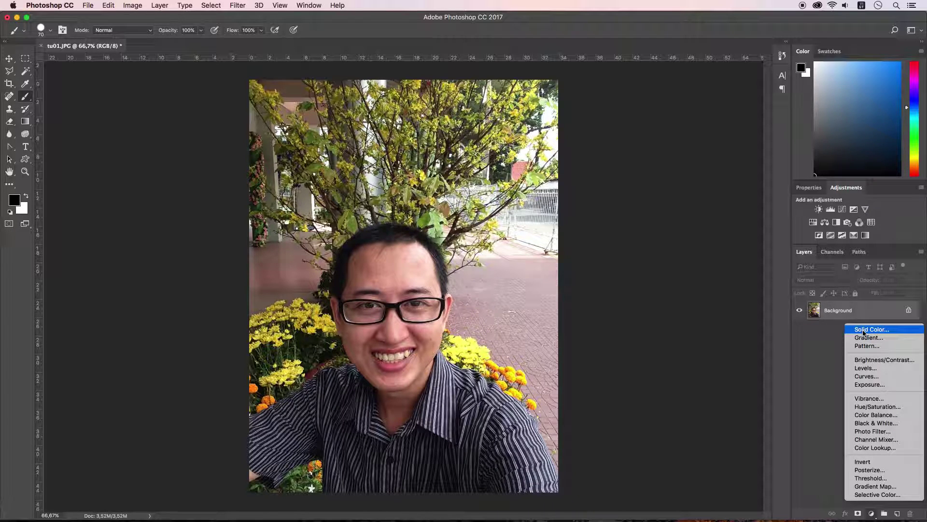
pyautogui.click(826, 353)
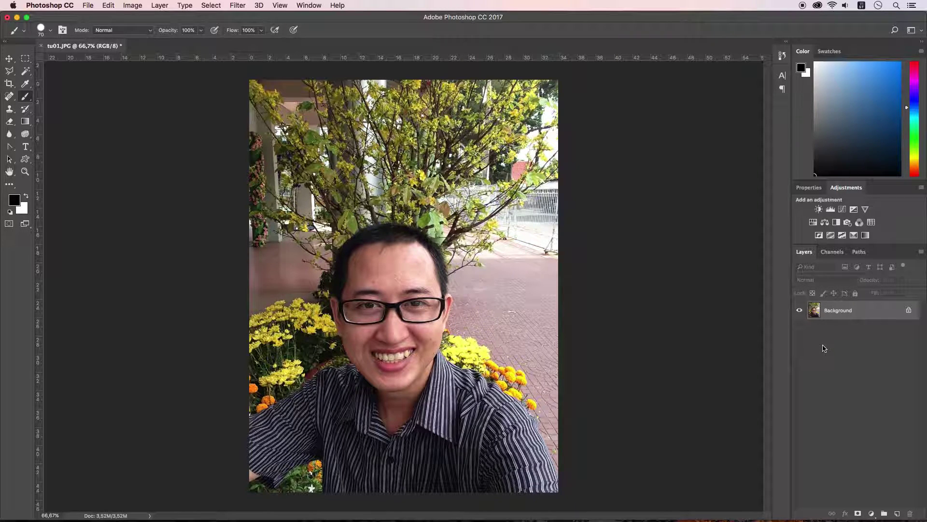
# - Convert the locked Background into an editable layer named Layer 0 via Layer from Background
pyautogui.rightClick(840, 312)
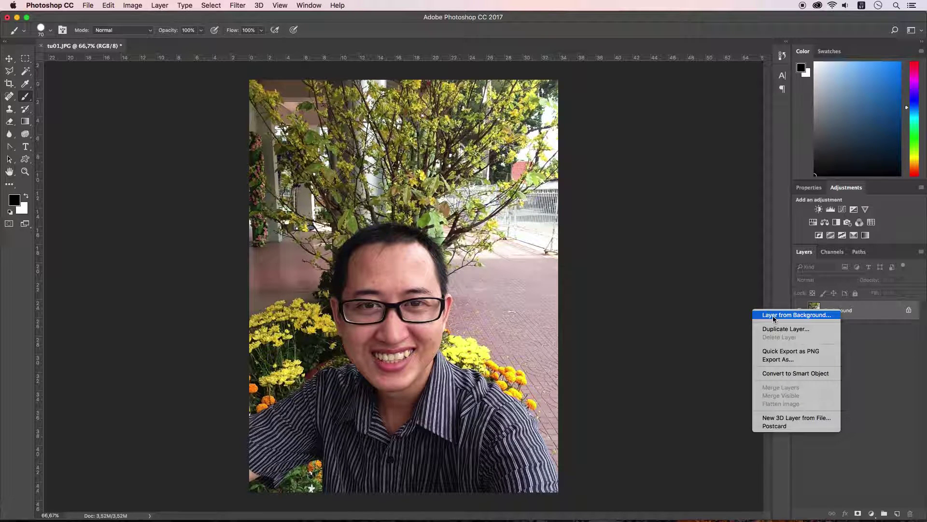
pyautogui.click(804, 315)
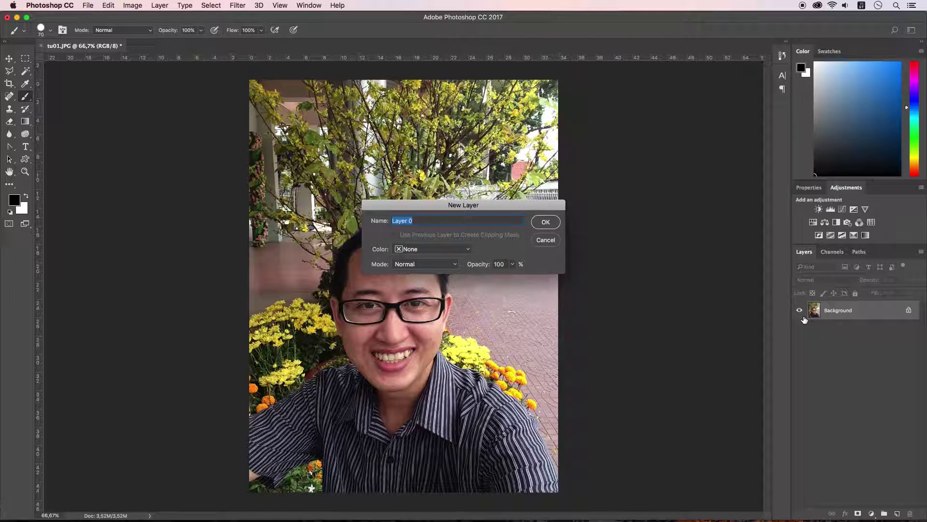
pyautogui.press('Return')
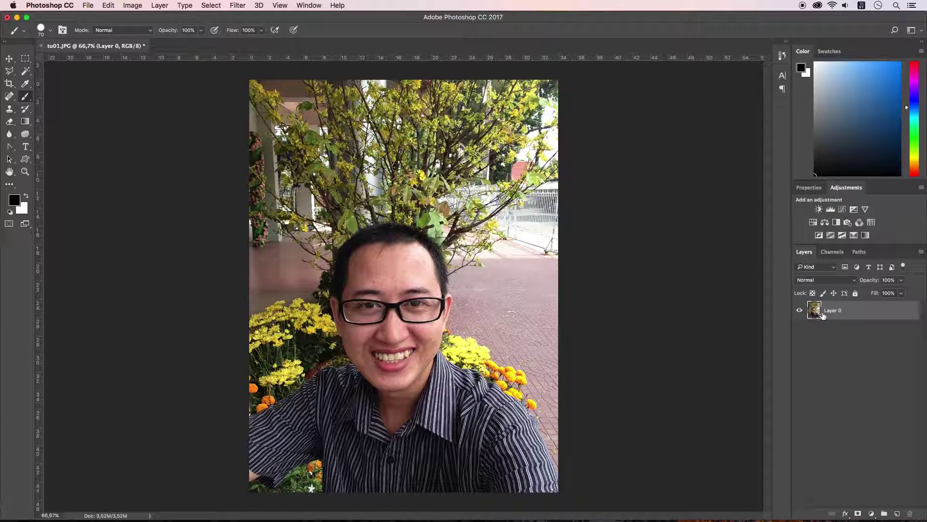
pyautogui.click(832, 355)
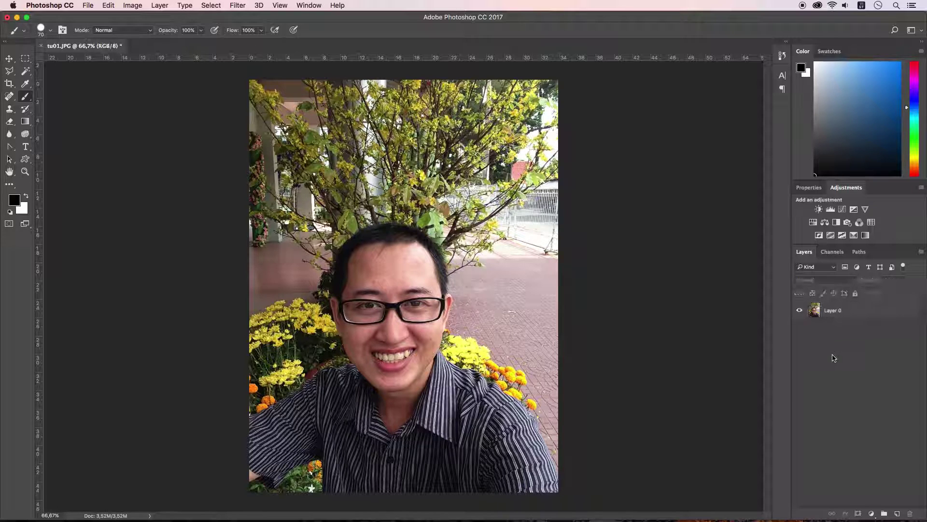
pyautogui.click(838, 318)
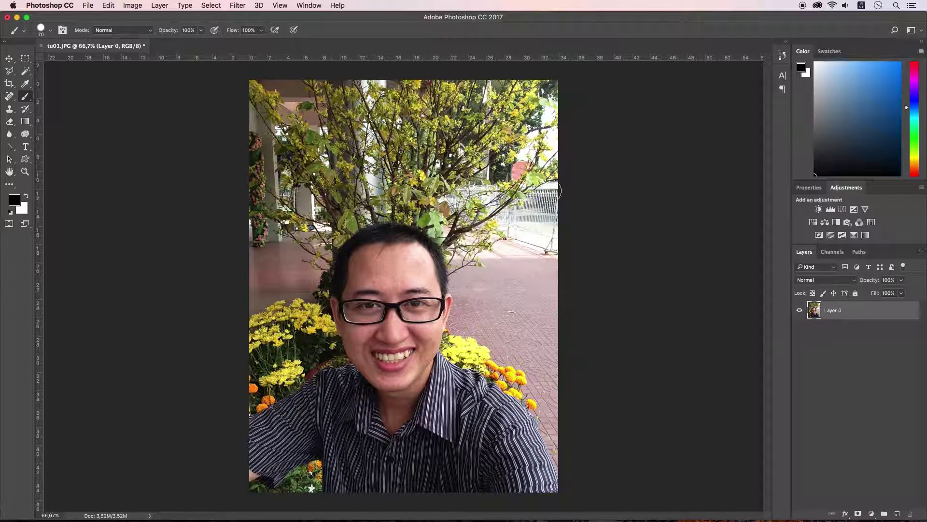
pyautogui.click(136, 5)
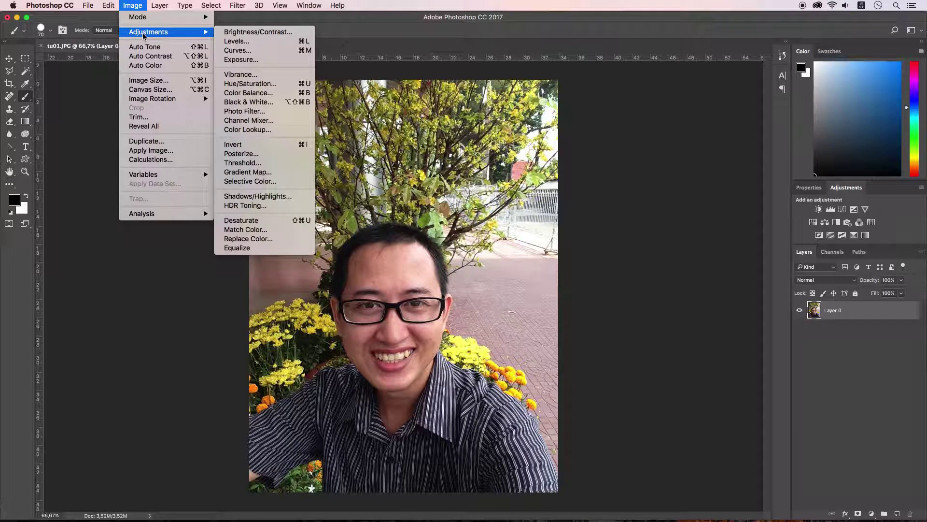
pyautogui.moveTo(149, 31)
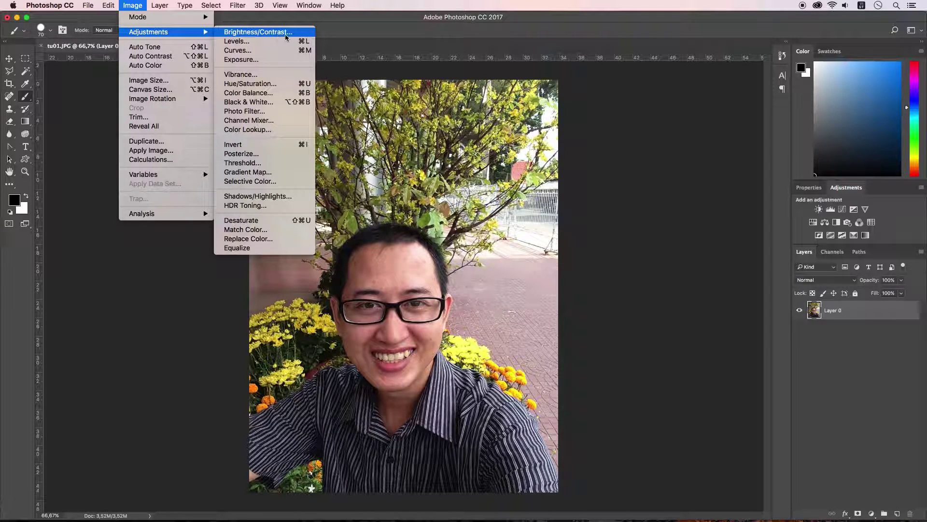
# - Apply Brightness/Contrast directly to Layer 0 with brightness lowered to -115
pyautogui.click(246, 33)
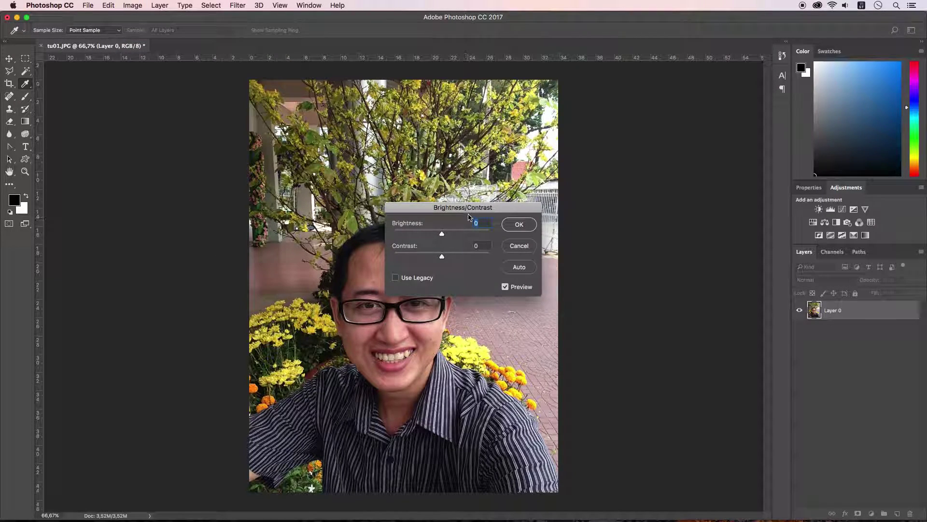
pyautogui.moveTo(470, 209)
pyautogui.mouseDown()
pyautogui.moveTo(605, 183)
pyautogui.moveTo(539, 211)
pyautogui.mouseUp()
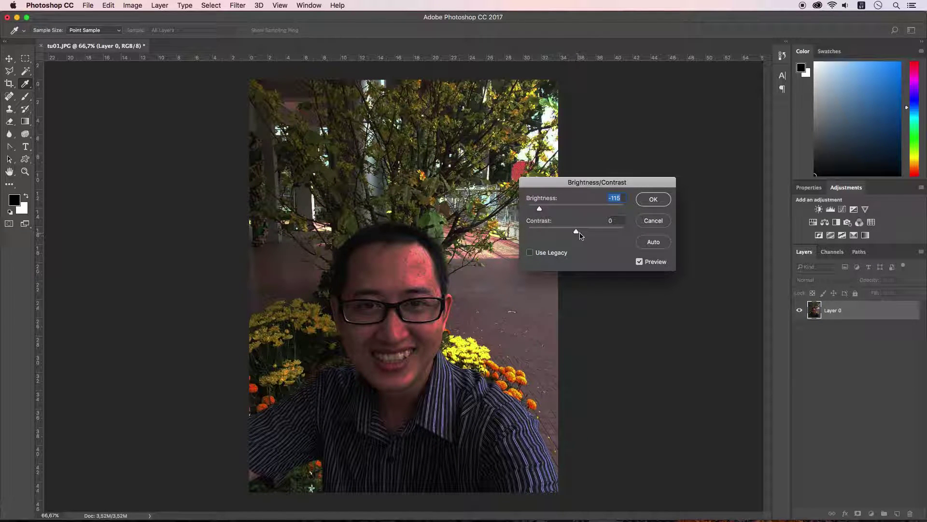
pyautogui.click(653, 199)
pyautogui.press('b')
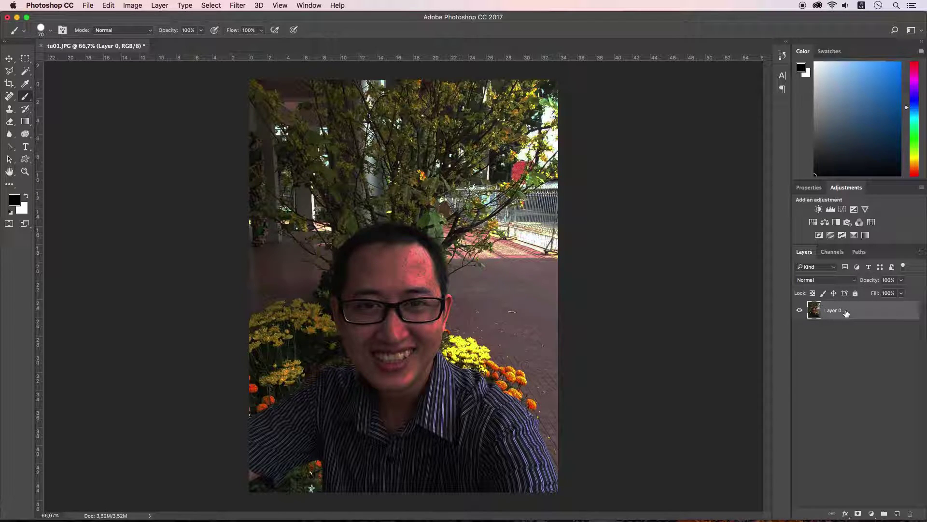
# - Check the History panel for the Make Layer and Brightness/Contrast steps, then hide it
pyautogui.click(782, 55)
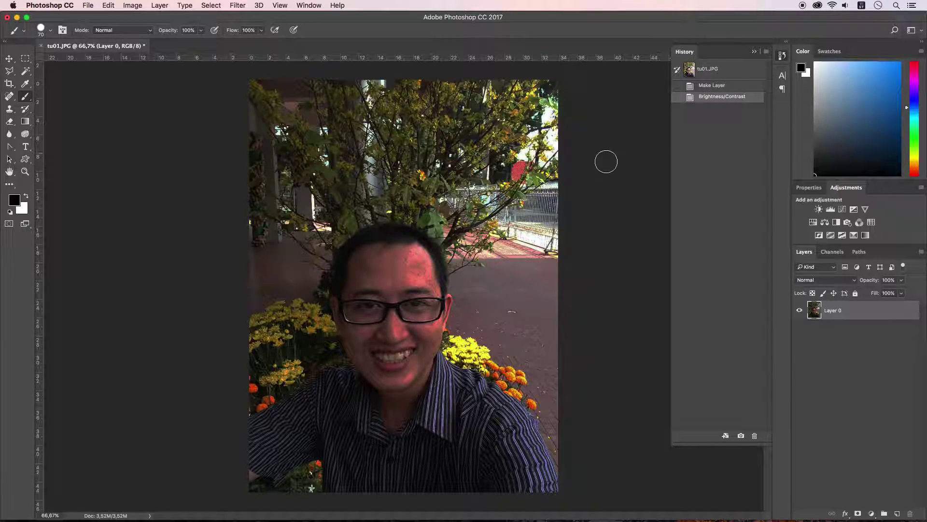
pyautogui.click(603, 163)
pyautogui.click(756, 52)
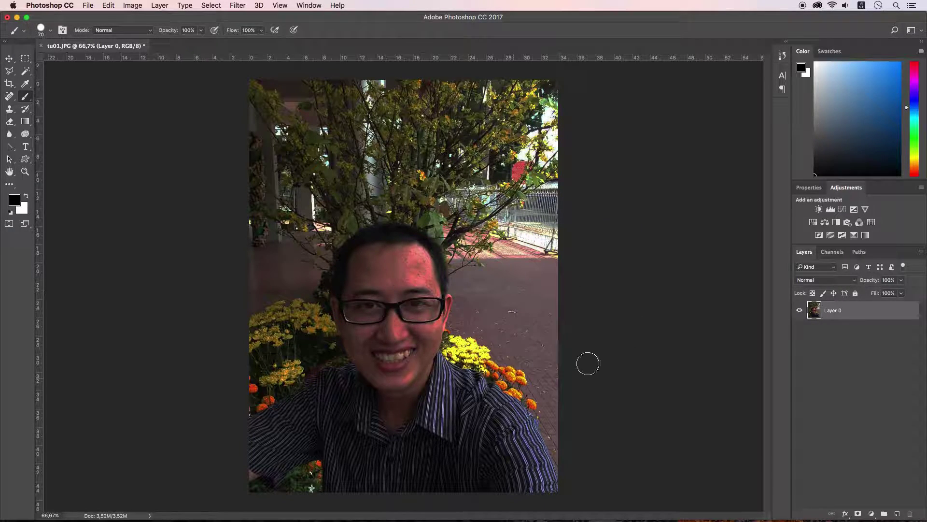
# - Revert the photo to its opened state and convert the Background to Layer 0 again
pyautogui.click(781, 57)
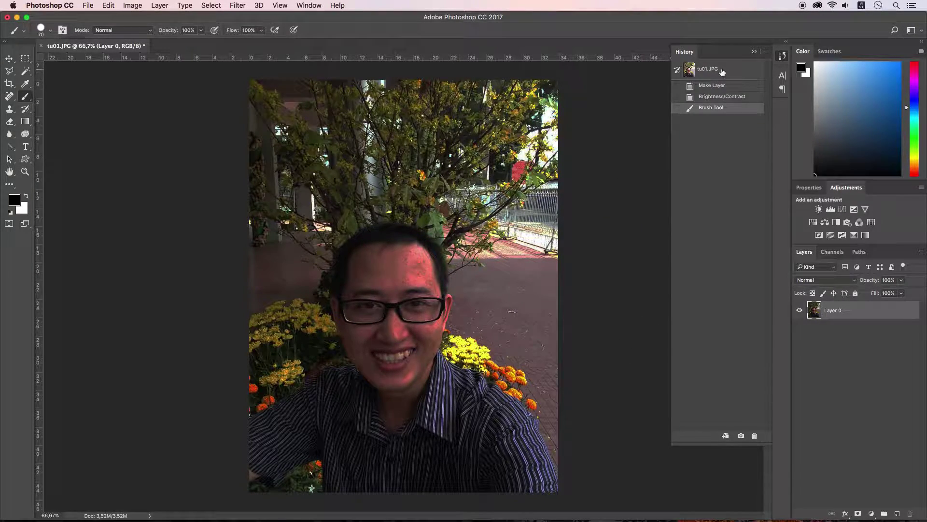
pyautogui.click(722, 71)
pyautogui.click(752, 52)
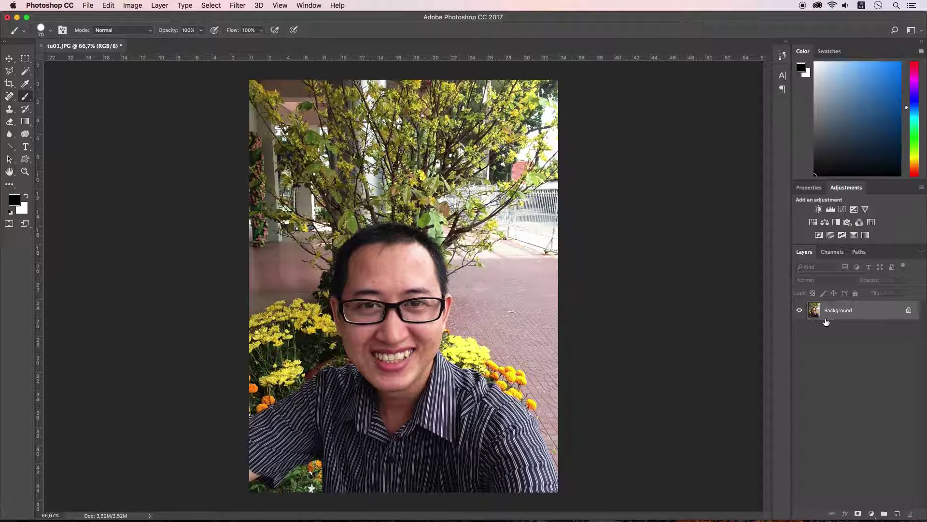
pyautogui.doubleClick(848, 313)
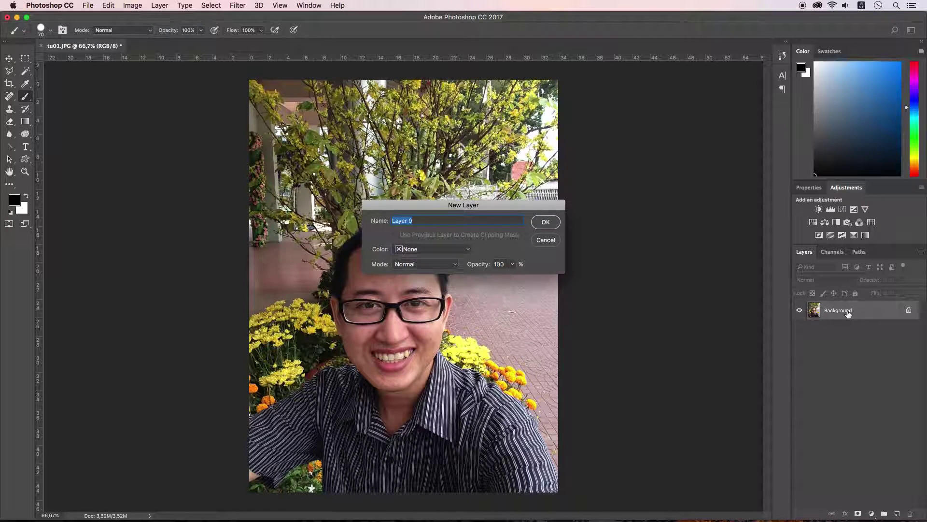
pyautogui.press('Return')
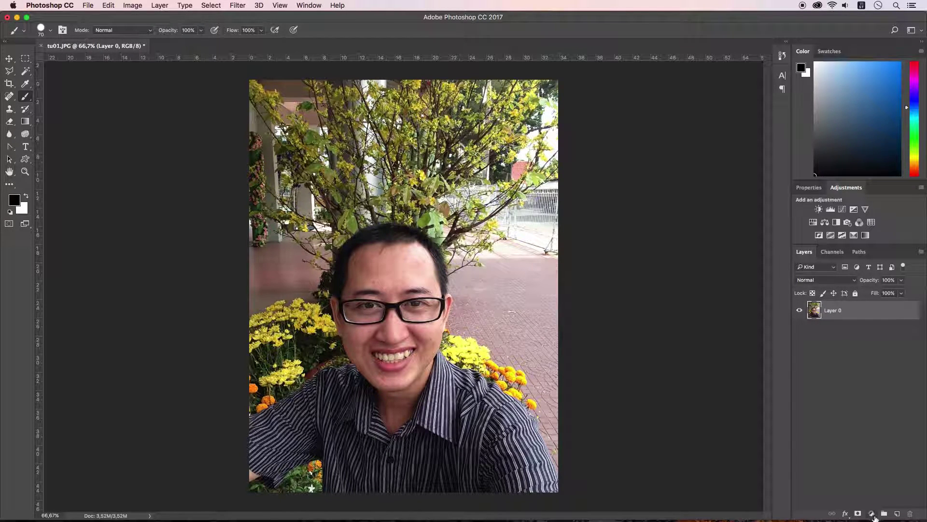
# - Add a Brightness/Contrast adjustment layer, then delete Brightness/Contrast 1 in the trash
pyautogui.click(872, 514)
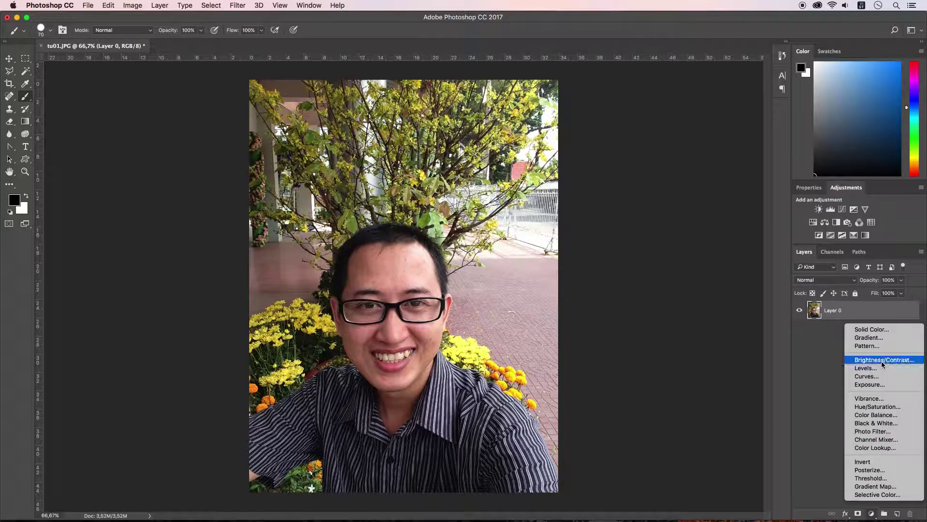
pyautogui.click(882, 361)
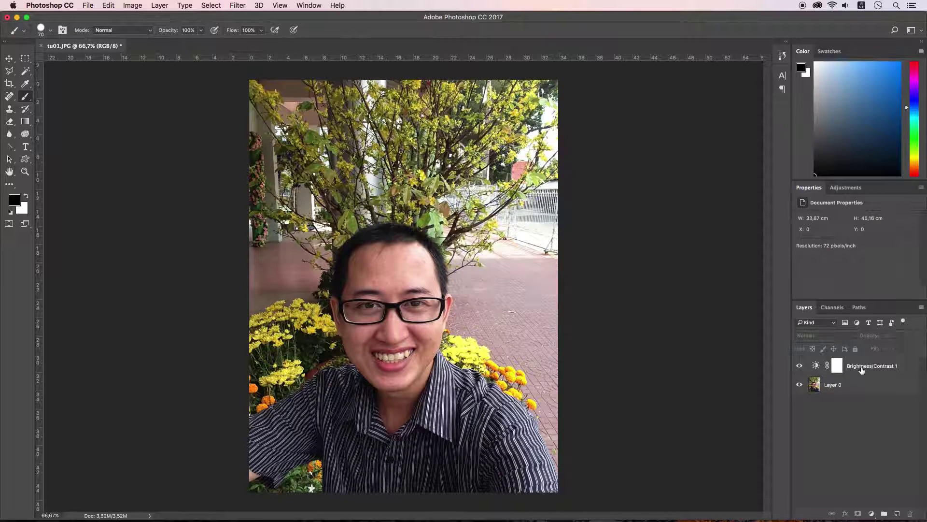
pyautogui.moveTo(862, 370); pyautogui.dragTo(910, 515)
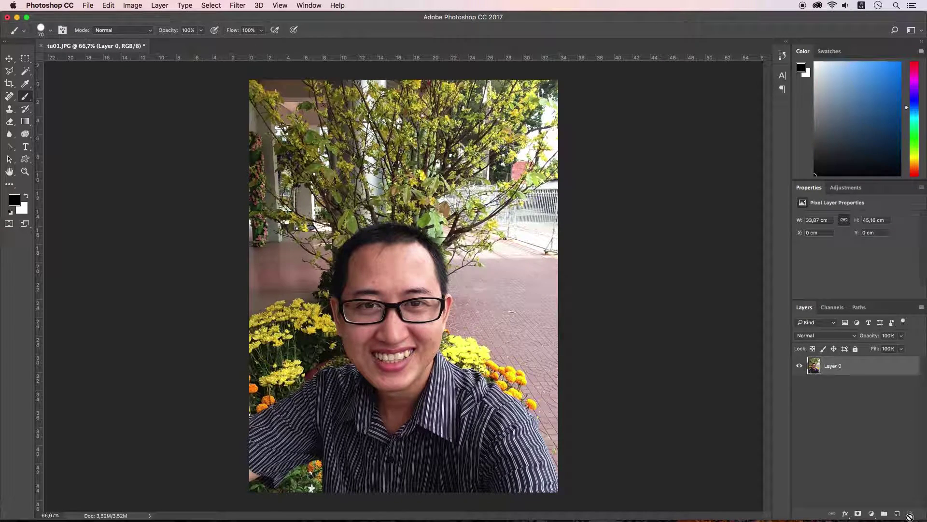
pyautogui.click(871, 514)
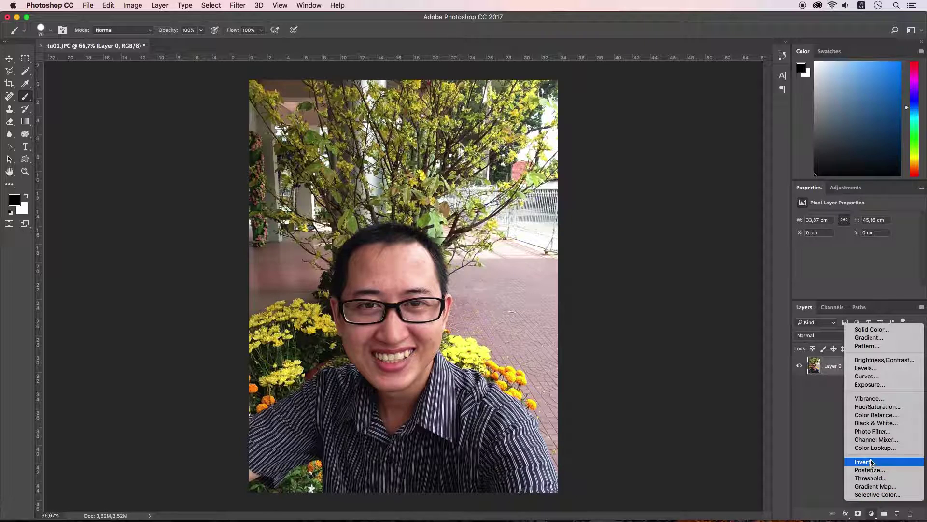
pyautogui.click(893, 360)
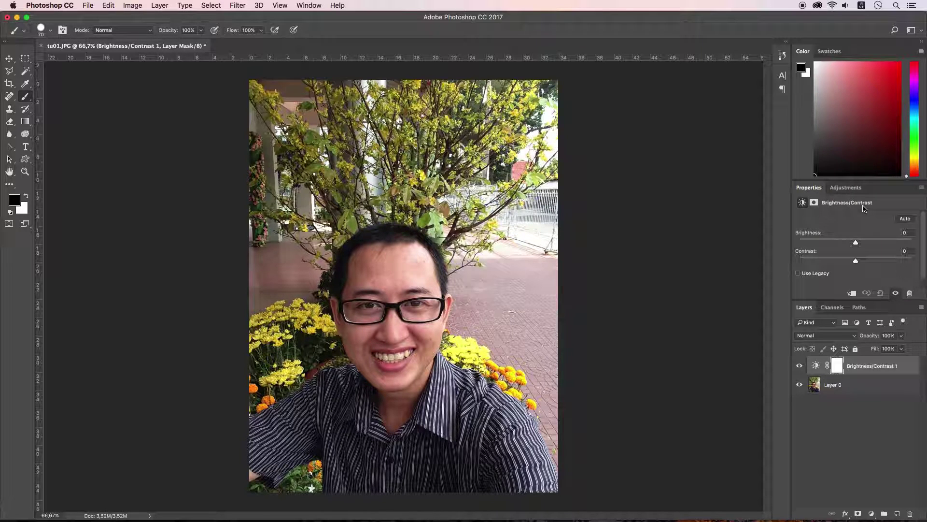
pyautogui.moveTo(856, 242); pyautogui.dragTo(816, 242)
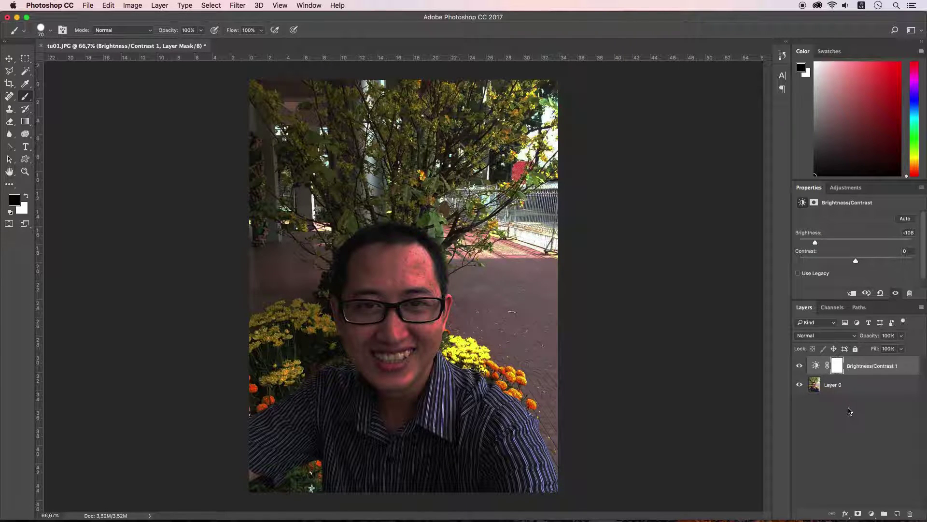
pyautogui.click(850, 409)
pyautogui.click(858, 370)
pyautogui.click(799, 366)
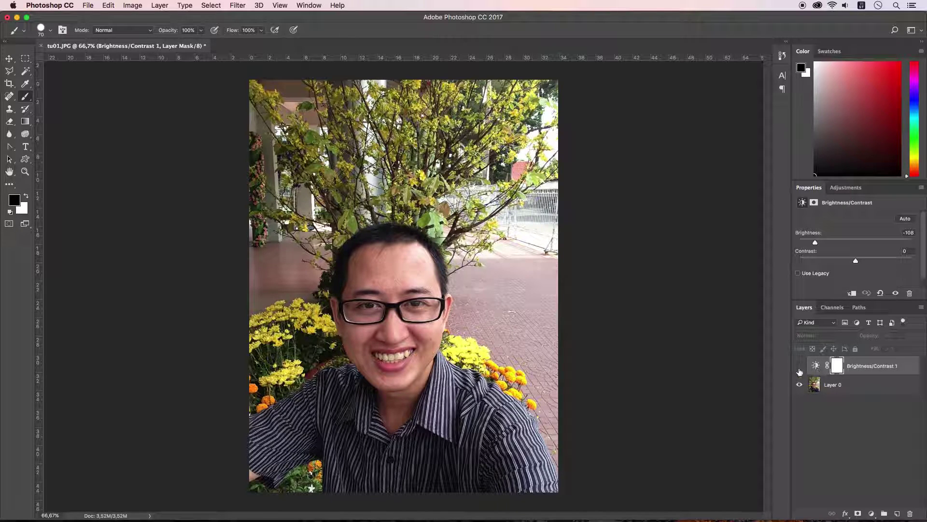
pyautogui.click(836, 386)
pyautogui.click(799, 366)
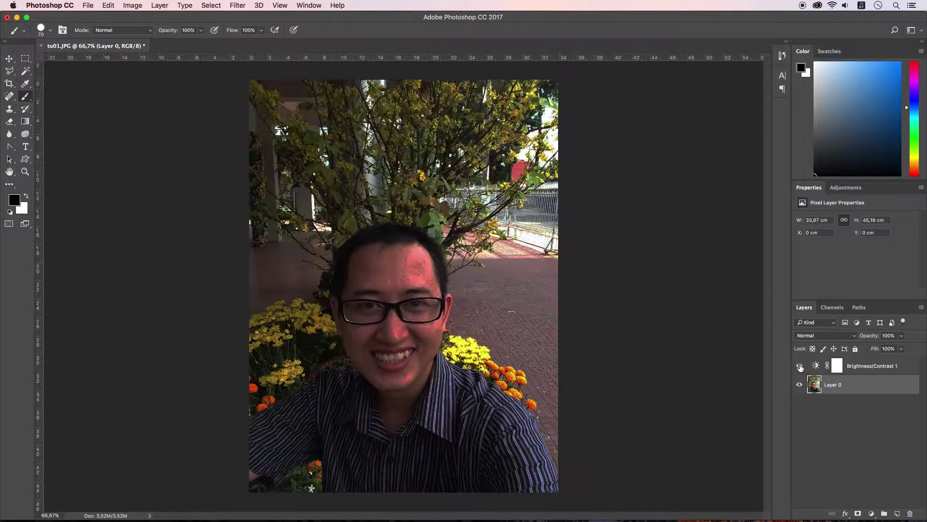
pyautogui.click(799, 366)
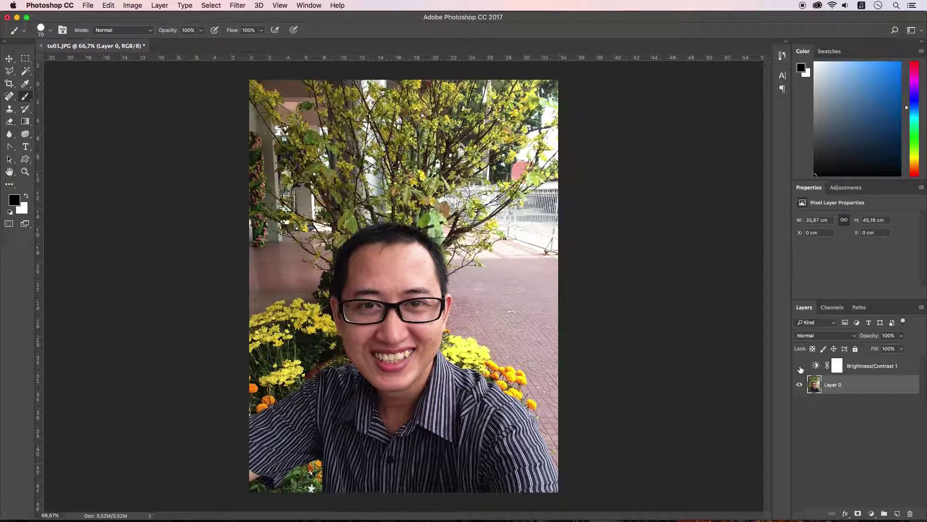
pyautogui.click(799, 366)
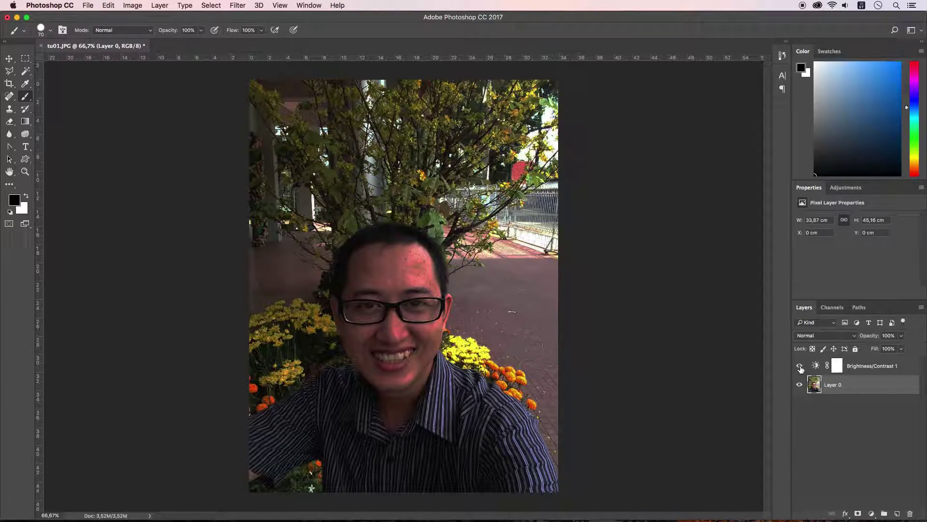
pyautogui.click(869, 370)
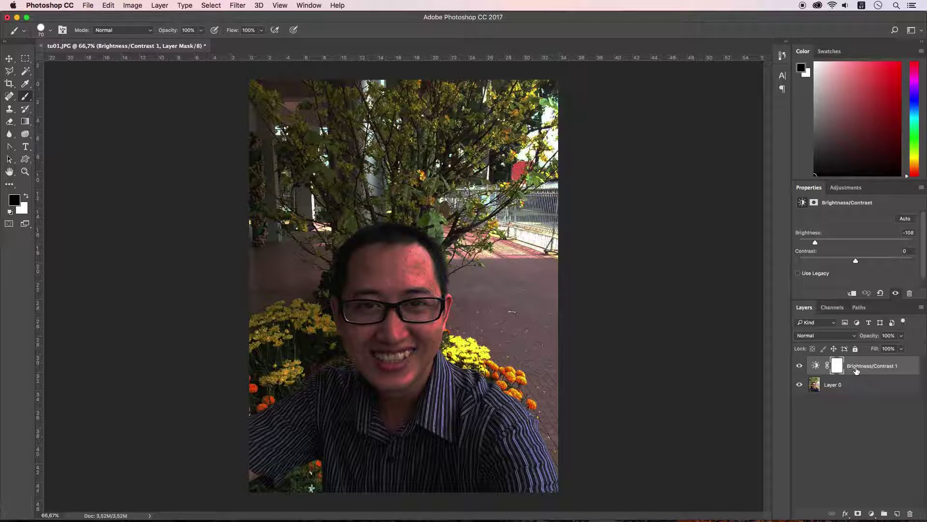
pyautogui.moveTo(862, 371); pyautogui.dragTo(909, 514)
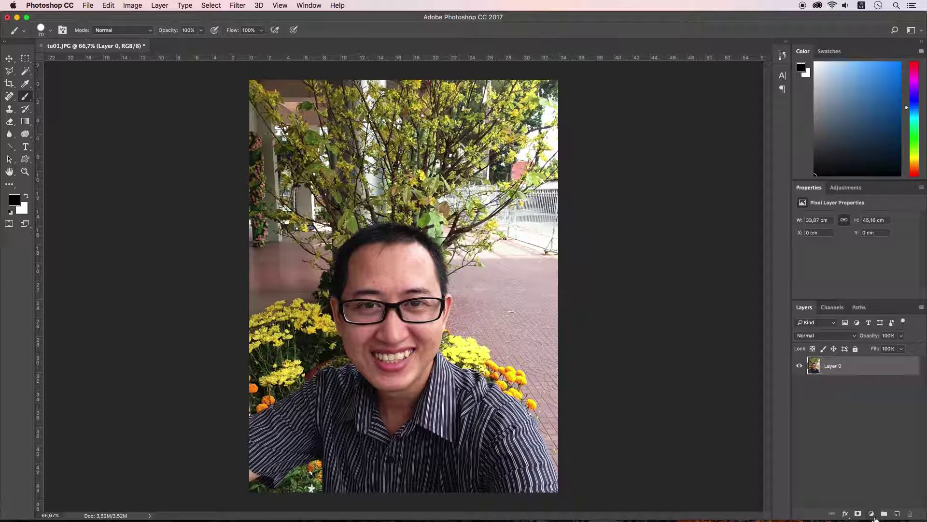
# - Duplicate Layer 0 as Layer 0 copy and select the copy
pyautogui.click(132, 5)
pyautogui.moveTo(149, 32)
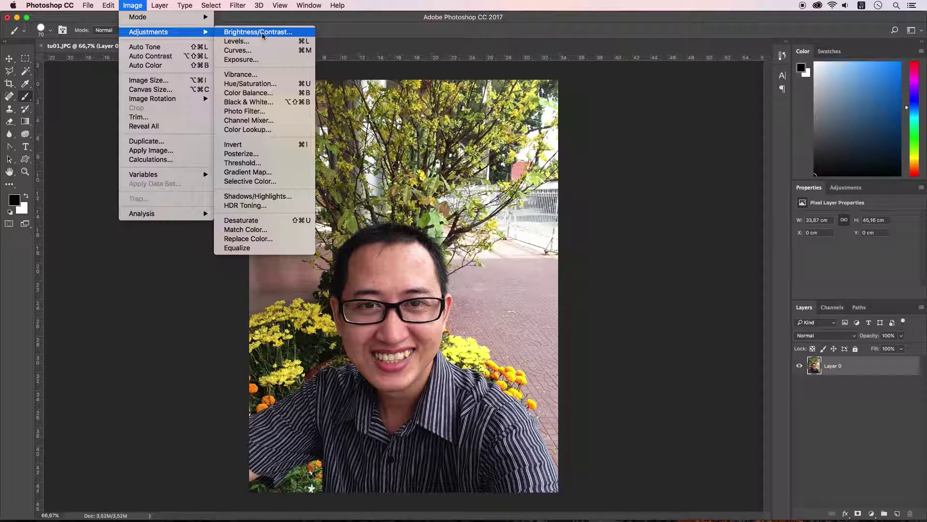
pyautogui.click(812, 427)
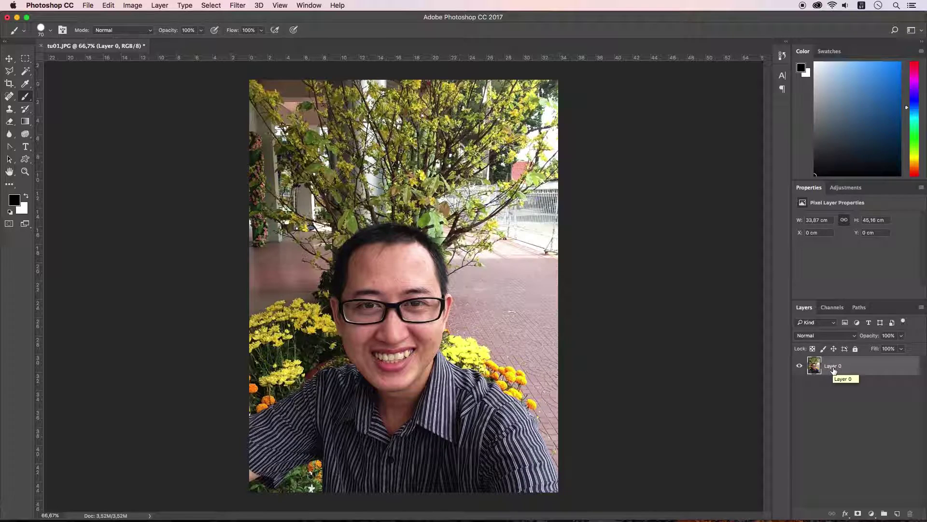
pyautogui.rightClick(834, 371)
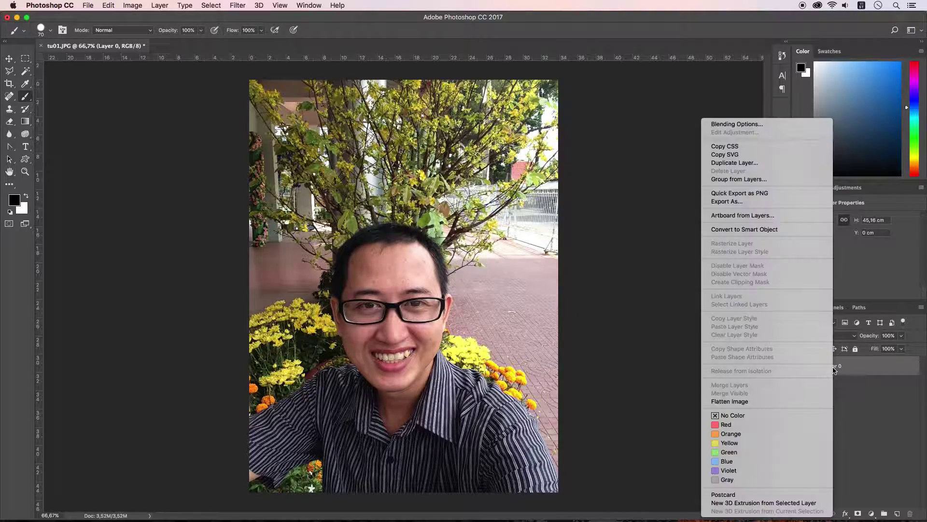
pyautogui.click(849, 404)
pyautogui.rightClick(834, 369)
pyautogui.click(740, 167)
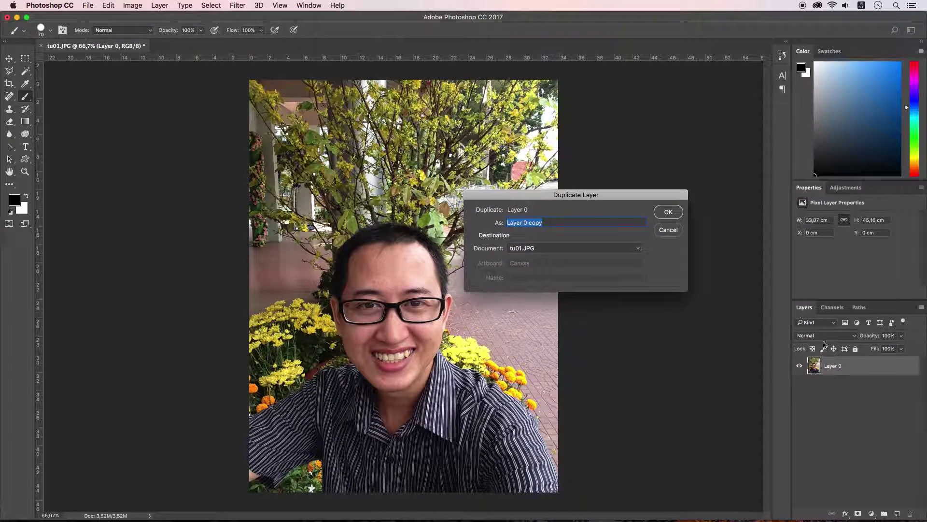
pyautogui.click(669, 210)
pyautogui.click(824, 403)
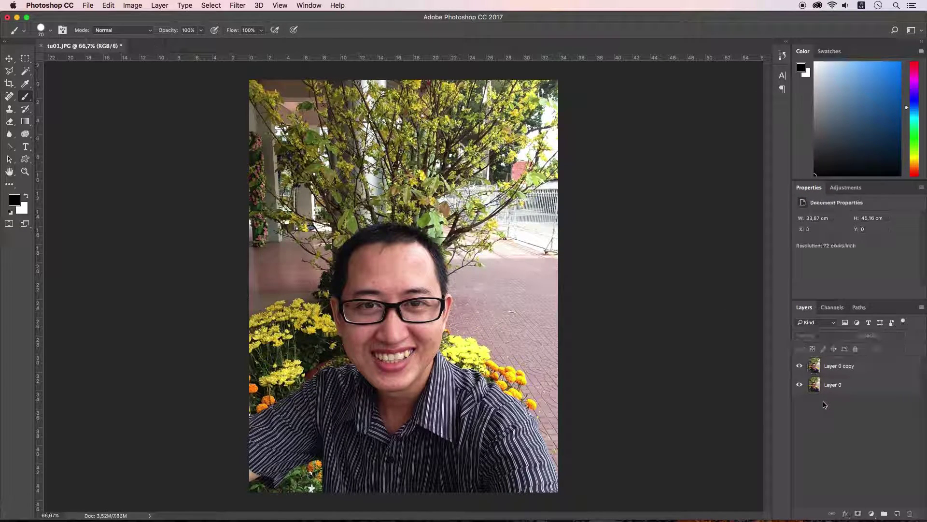
pyautogui.click(835, 370)
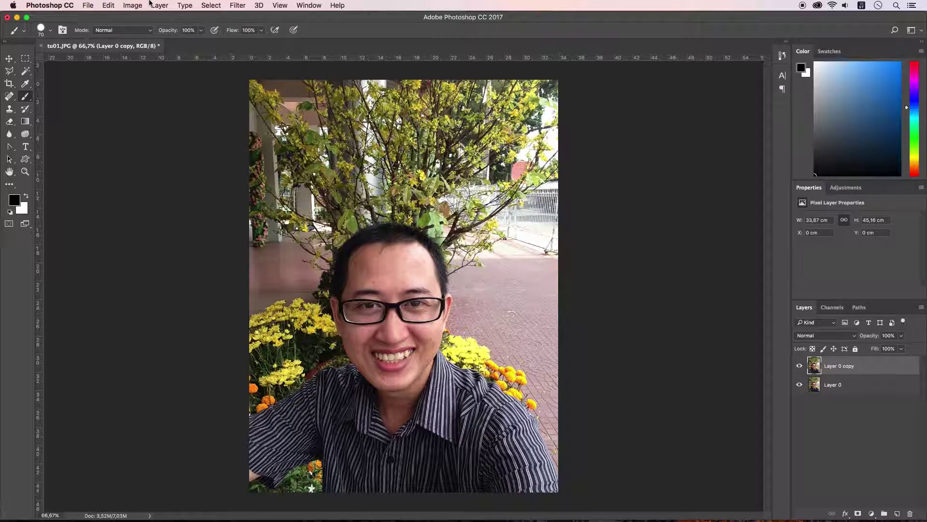
# - Darken Layer 0 copy with Brightness/Contrast, brightness set to -88
pyautogui.click(134, 5)
pyautogui.moveTo(149, 32)
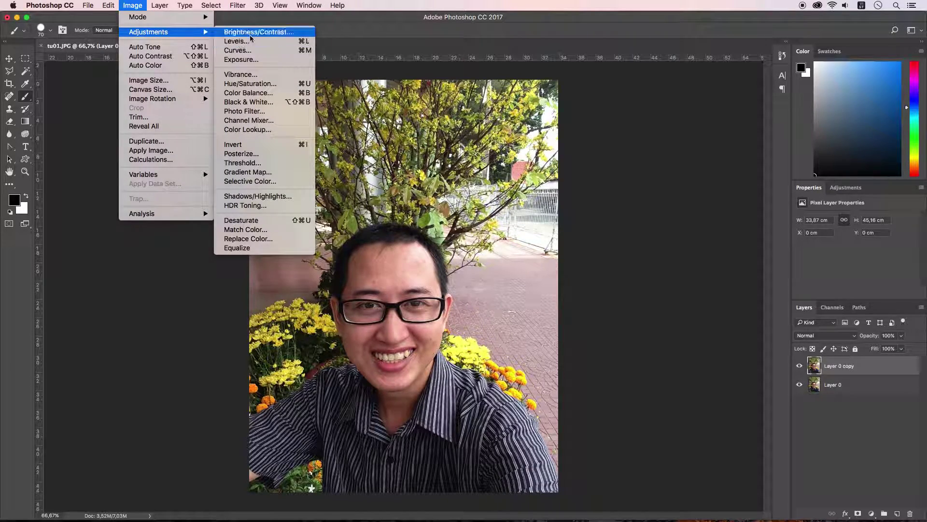
pyautogui.click(270, 32)
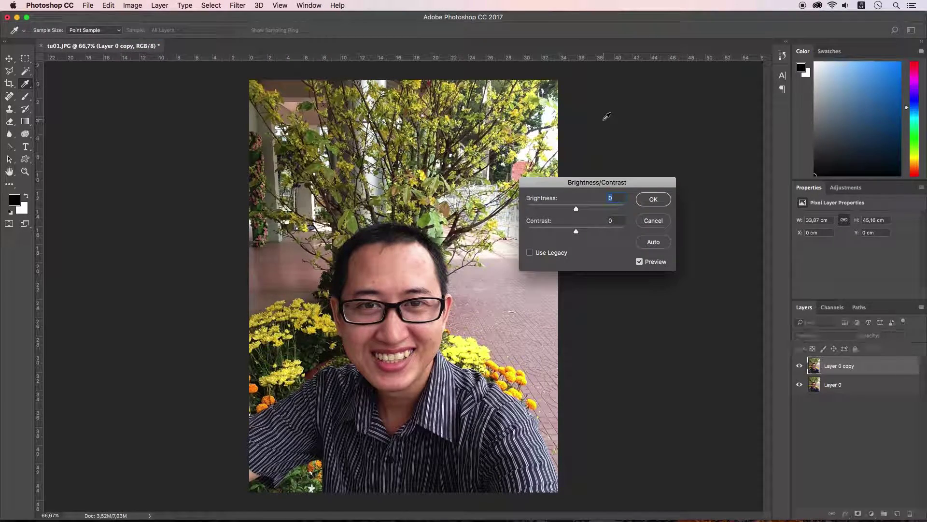
pyautogui.moveTo(576, 208); pyautogui.dragTo(548, 209)
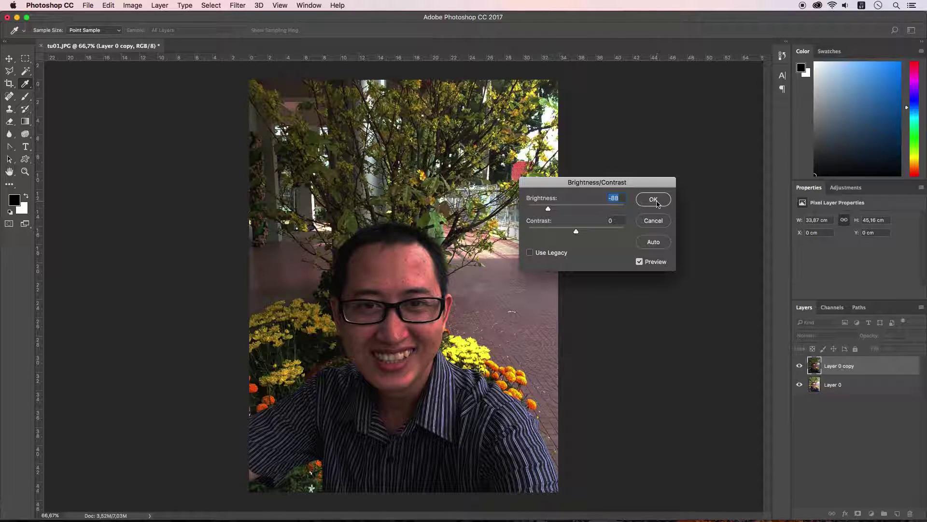
pyautogui.click(654, 203)
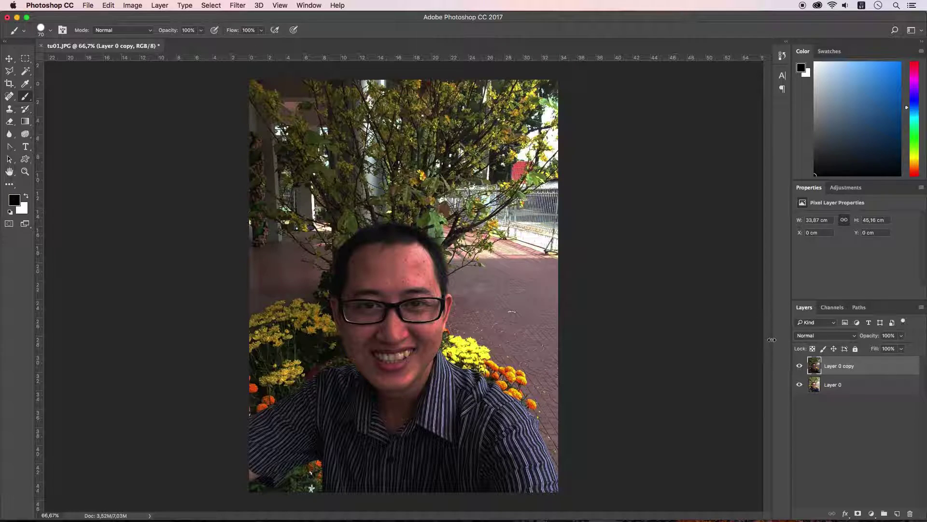
pyautogui.click(830, 386)
# - Delete the darkened Layer 0 copy, leaving only Layer 0 at original brightness
pyautogui.click(840, 368)
pyautogui.click(871, 513)
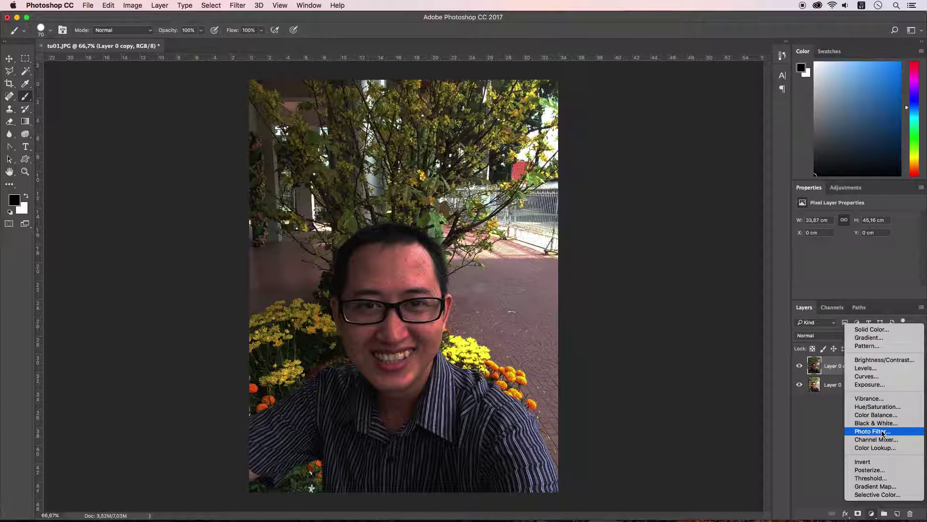
pyautogui.click(837, 410)
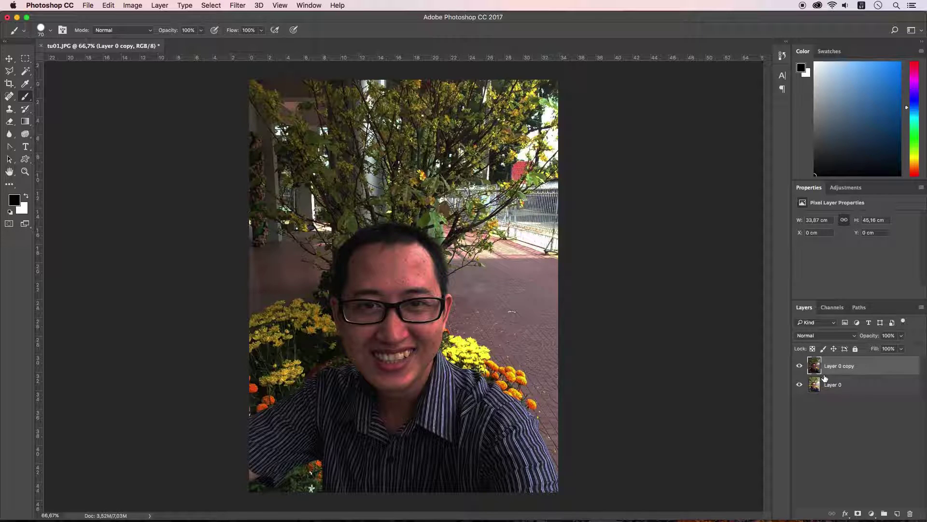
pyautogui.click(807, 387)
pyautogui.click(830, 371)
pyautogui.moveTo(843, 370); pyautogui.dragTo(909, 513)
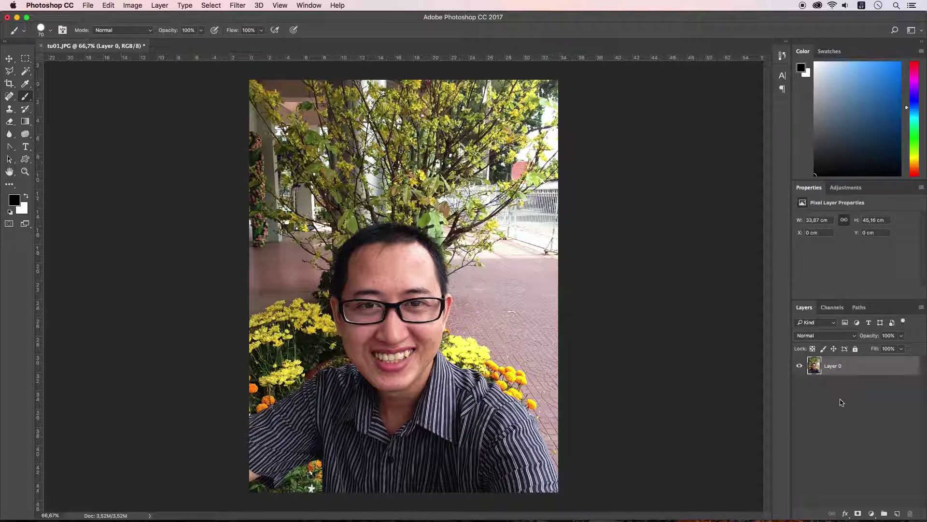
# - Add a Brightness/Contrast adjustment layer above Layer 0
pyautogui.click(866, 400)
pyautogui.click(850, 366)
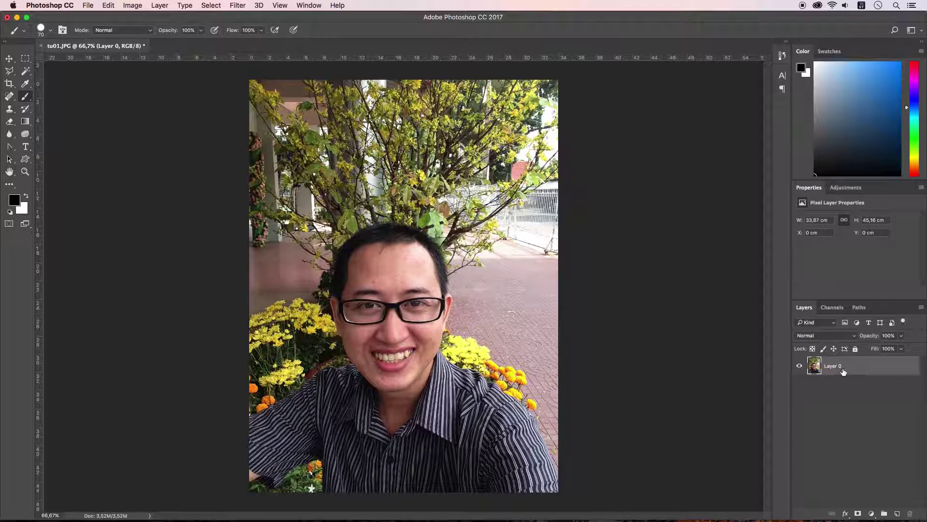
pyautogui.click(872, 515)
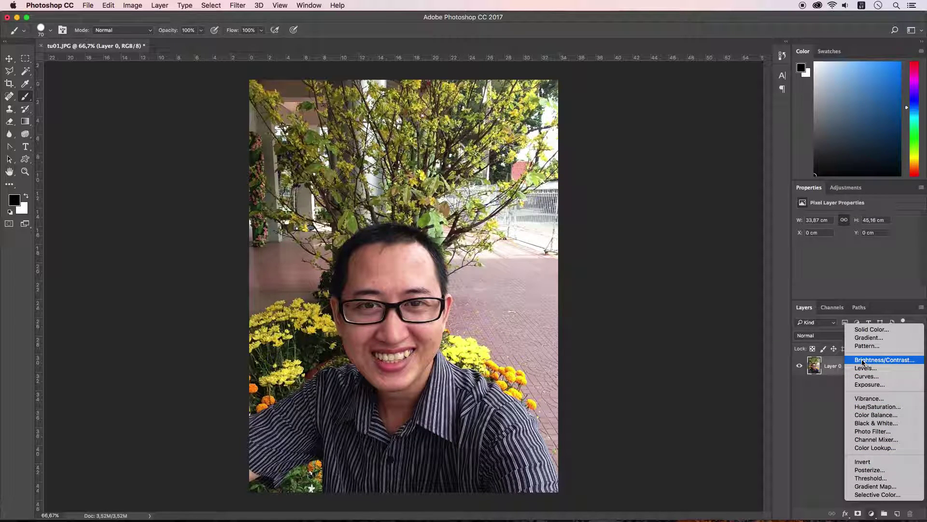
pyautogui.click(890, 360)
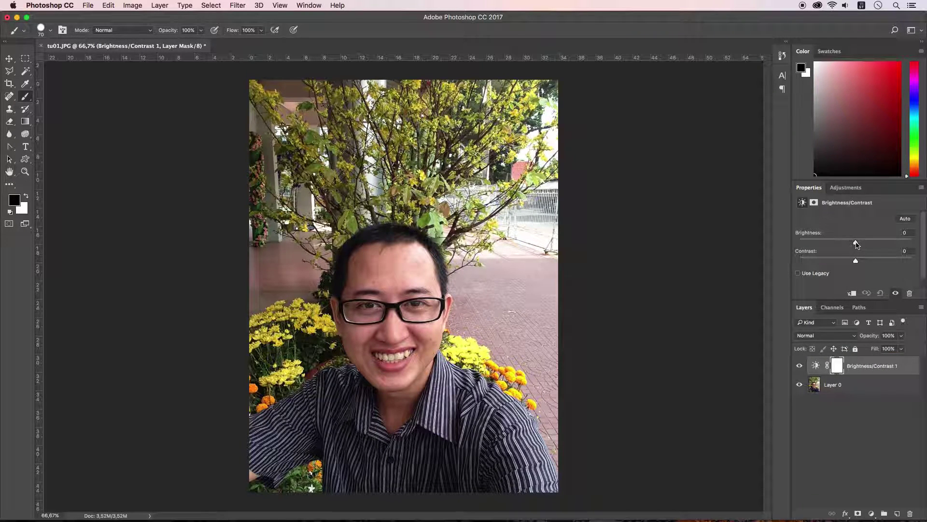
# - Set the adjustment layer's brightness to 15 and contrast to -12
pyautogui.moveTo(856, 243)
pyautogui.mouseDown()
pyautogui.moveTo(826, 243)
pyautogui.moveTo(893, 243)
pyautogui.mouseUp()
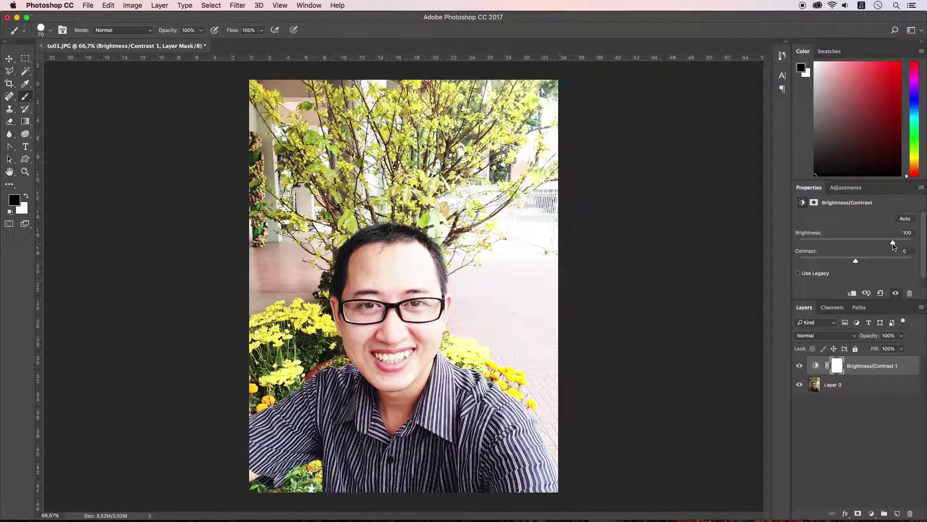
pyautogui.moveTo(893, 244); pyautogui.dragTo(862, 249)
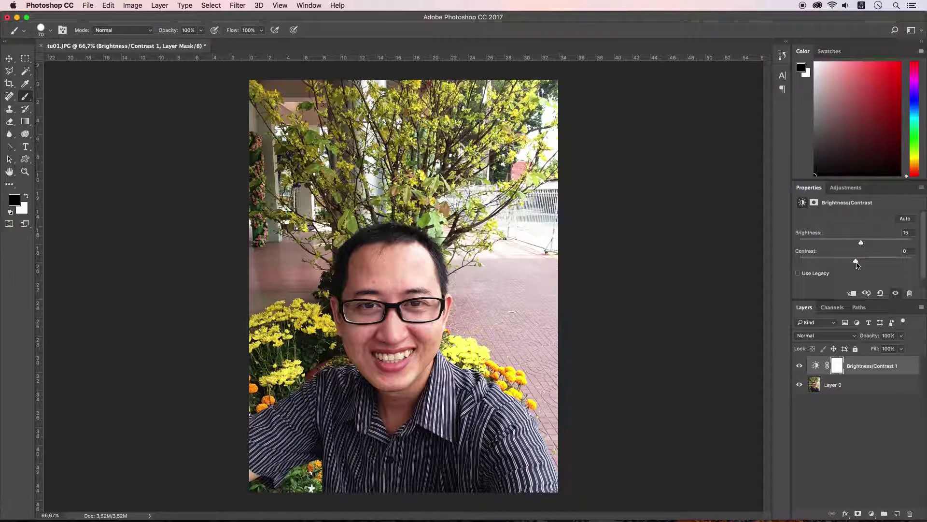
pyautogui.moveTo(856, 264); pyautogui.dragTo(801, 263)
pyautogui.moveTo(799, 261); pyautogui.dragTo(880, 262)
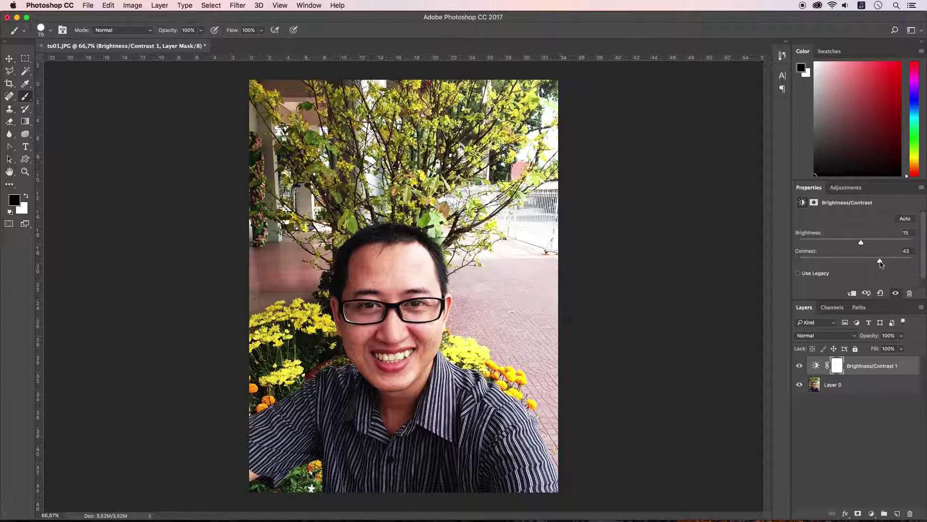
pyautogui.moveTo(875, 262); pyautogui.dragTo(846, 261)
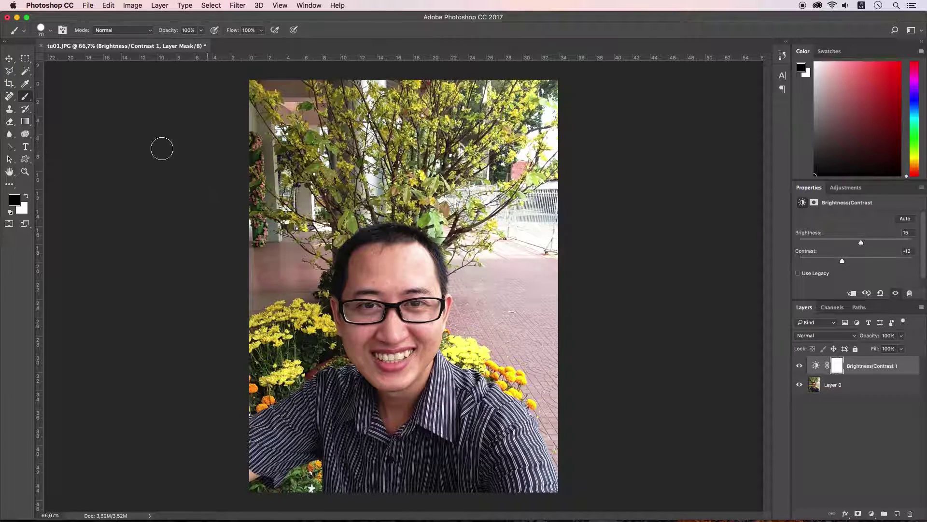
# - Crop the selfie to a square around the face, lowering the top edge and narrowing the width
pyautogui.click(9, 85)
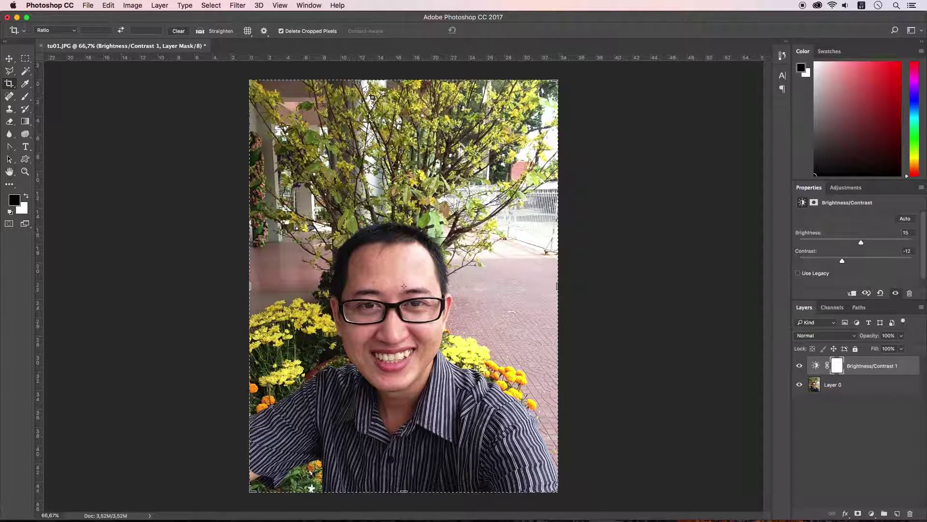
pyautogui.moveTo(403, 80); pyautogui.dragTo(403, 146)
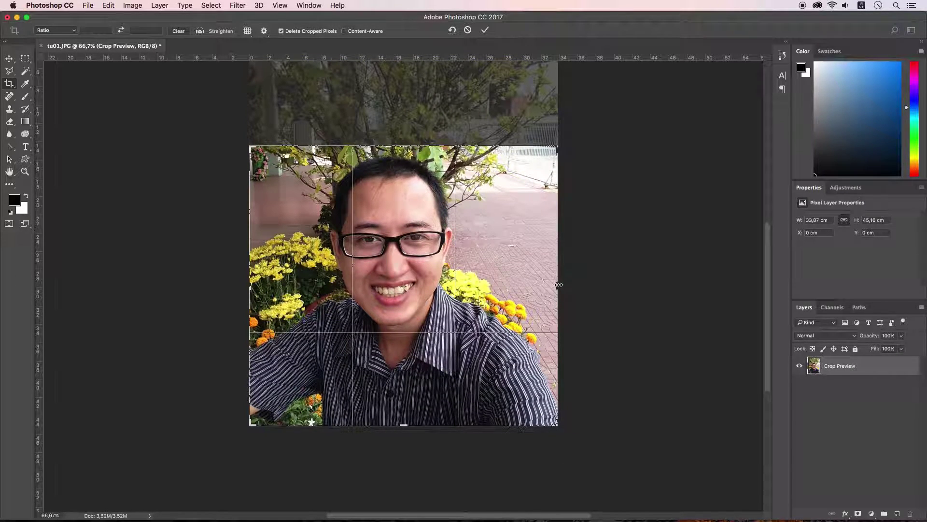
pyautogui.moveTo(558, 284)
pyautogui.mouseDown()
pyautogui.moveTo(508, 285)
pyautogui.moveTo(576, 285)
pyautogui.moveTo(562, 281)
pyautogui.mouseUp()
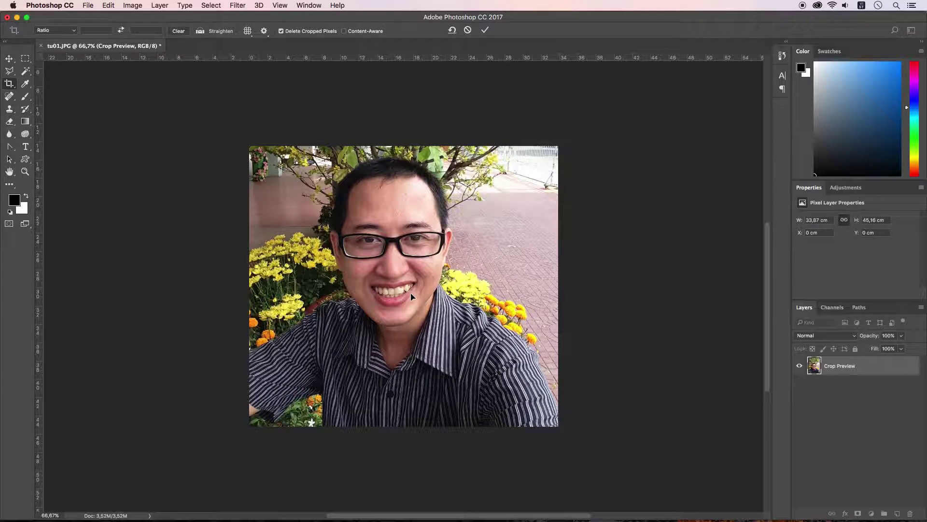
pyautogui.click(386, 267)
pyautogui.click(469, 30)
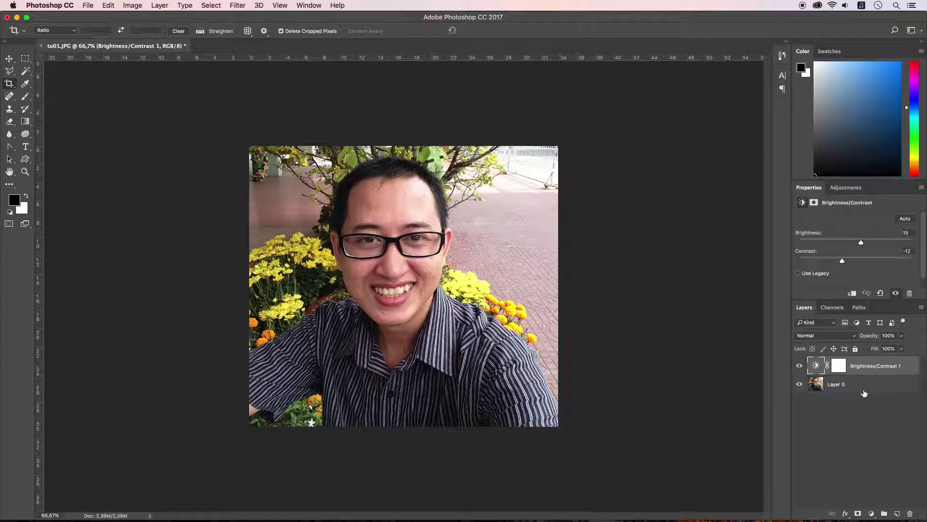
# - Add a Solid Color fill layer, creating a black Color Fill 1 over the photo
pyautogui.click(872, 514)
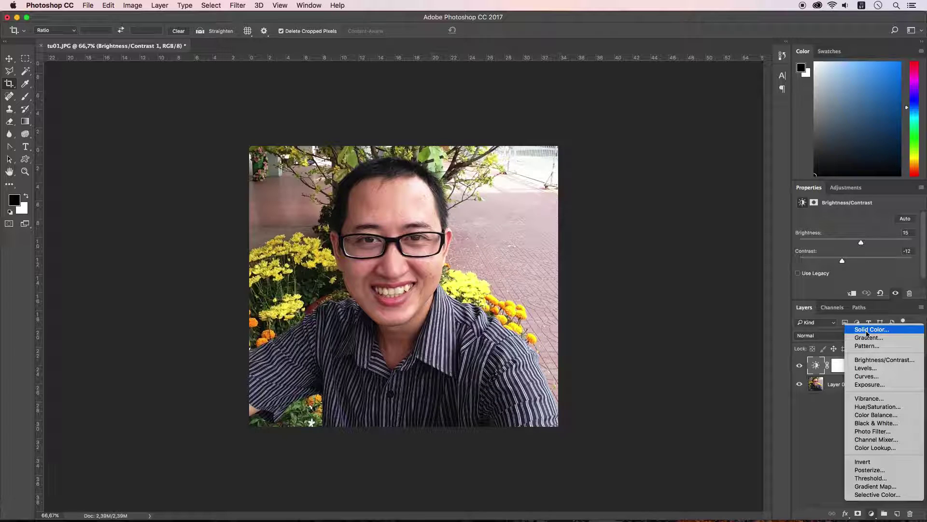
pyautogui.click(830, 423)
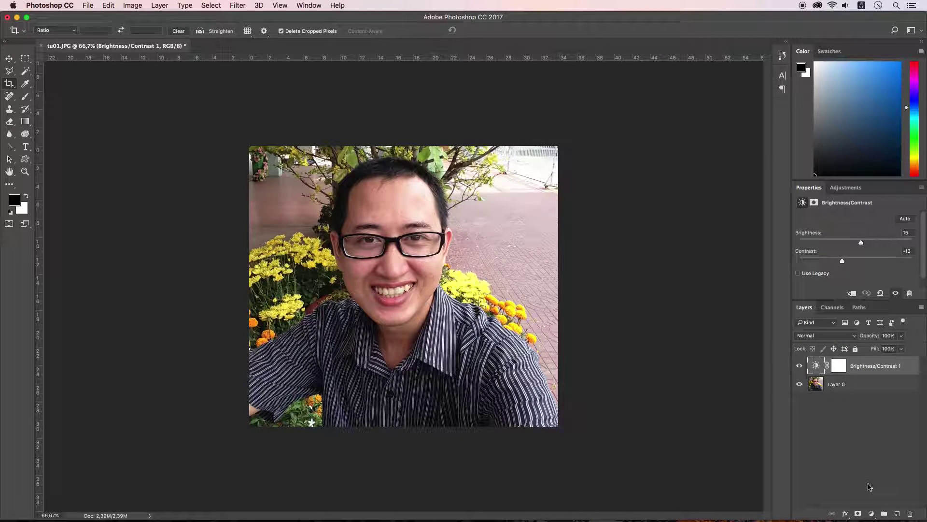
pyautogui.click(872, 513)
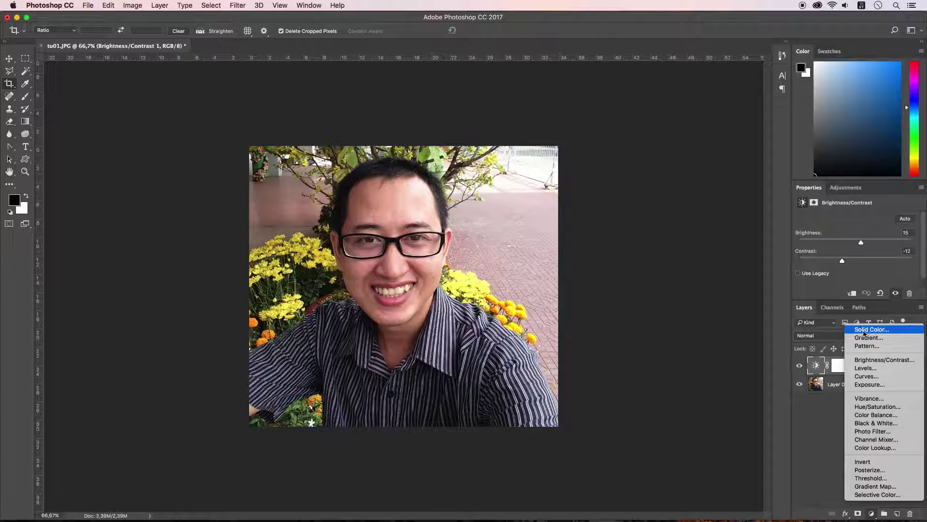
pyautogui.click(864, 330)
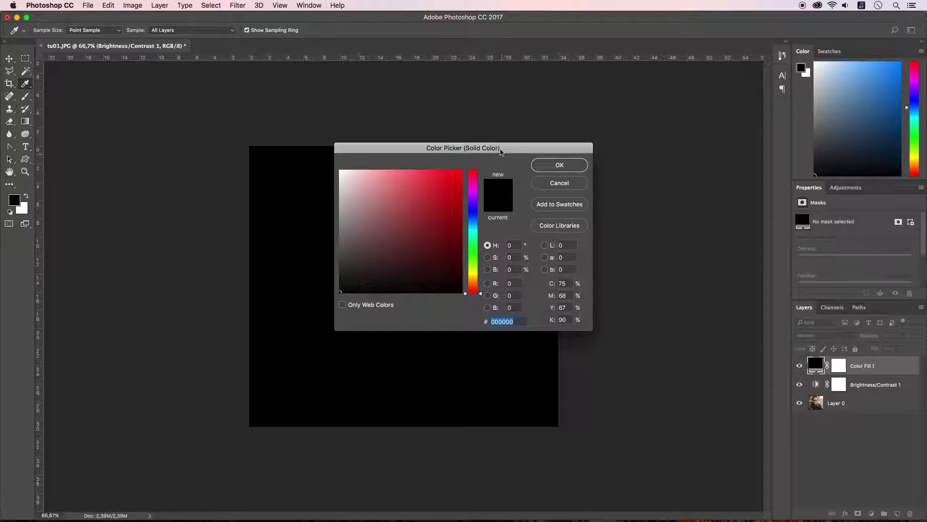
# - Set the Color Fill 1 colour to a bright cyan in the Color Picker and confirm it
pyautogui.moveTo(502, 148); pyautogui.dragTo(655, 148)
pyautogui.moveTo(584, 206); pyautogui.dragTo(588, 172)
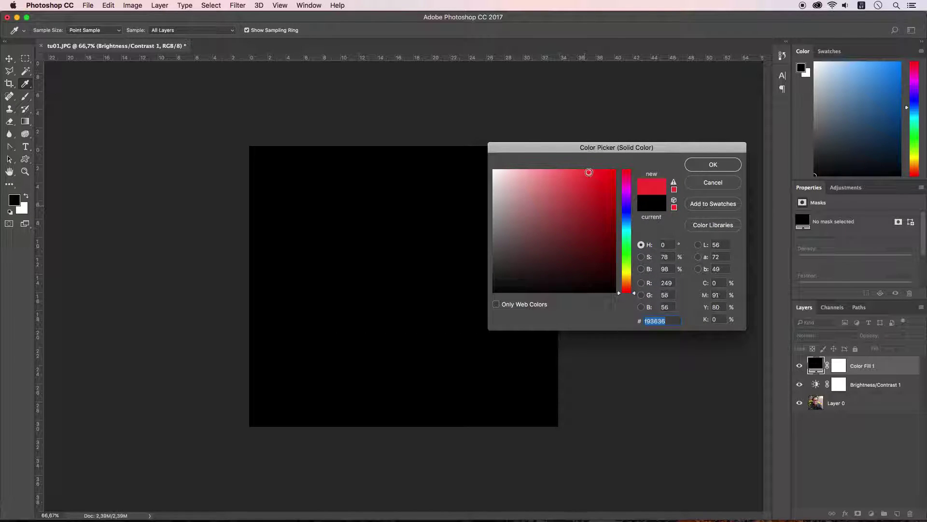
pyautogui.click(626, 207)
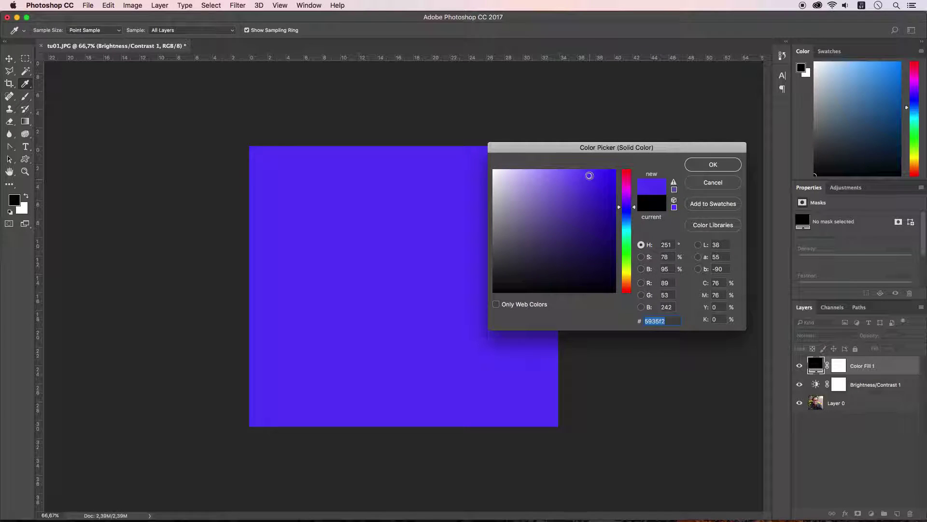
pyautogui.click(629, 229)
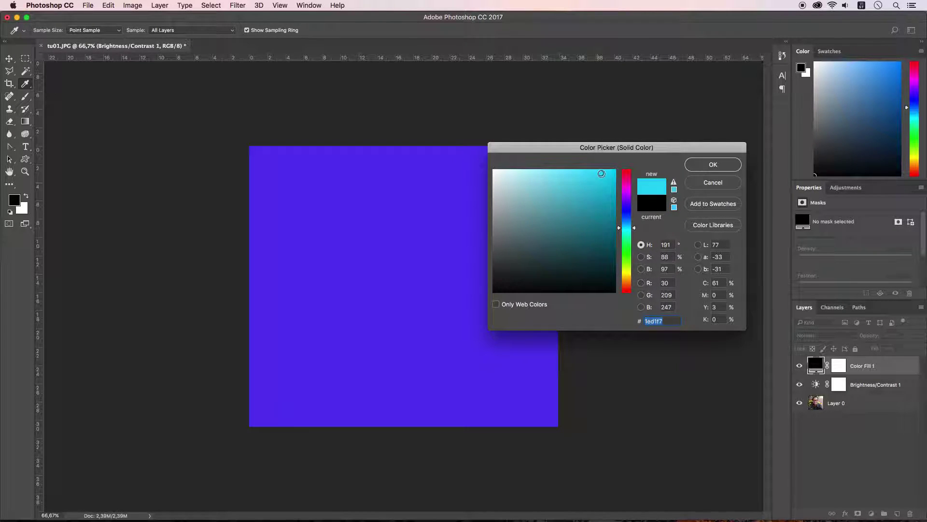
pyautogui.click(713, 164)
pyautogui.press('c')
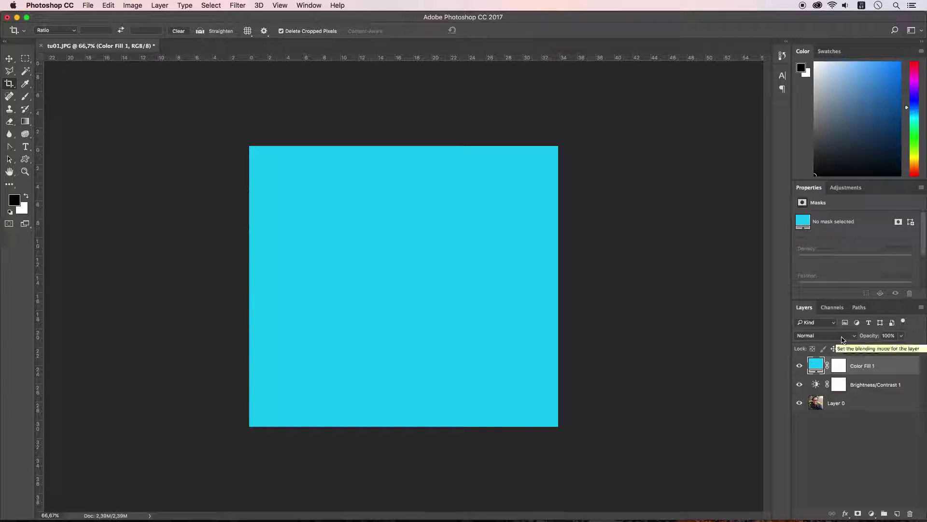
# - Change the cyan Color Fill 1 layer's blend mode to Color
pyautogui.click(842, 338)
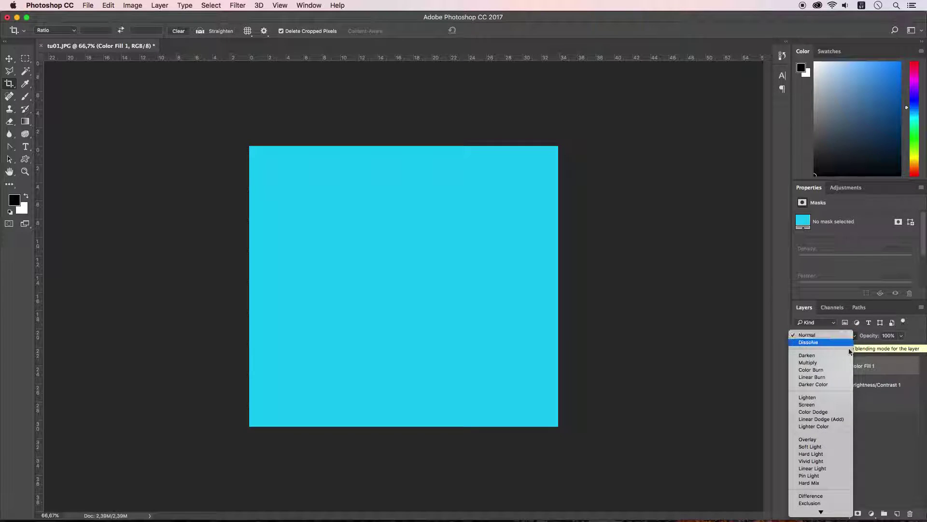
pyautogui.click(861, 374)
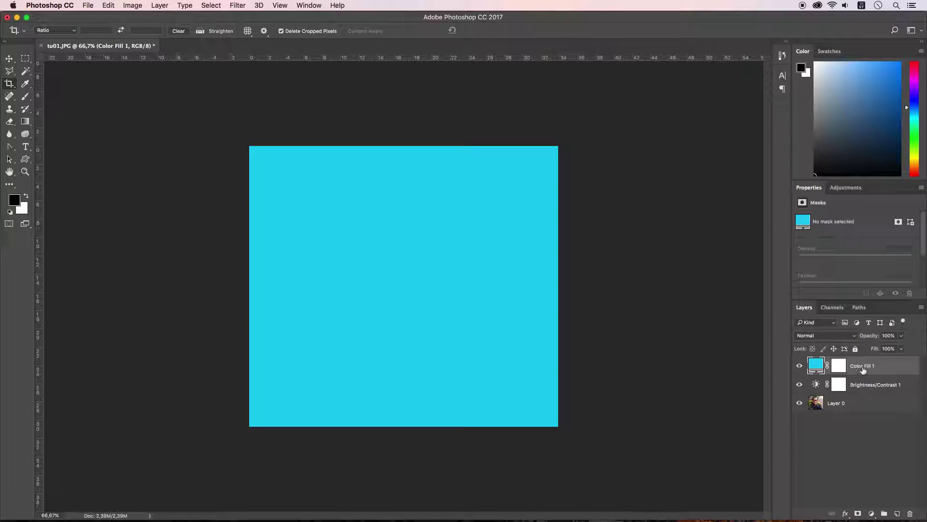
pyautogui.click(845, 338)
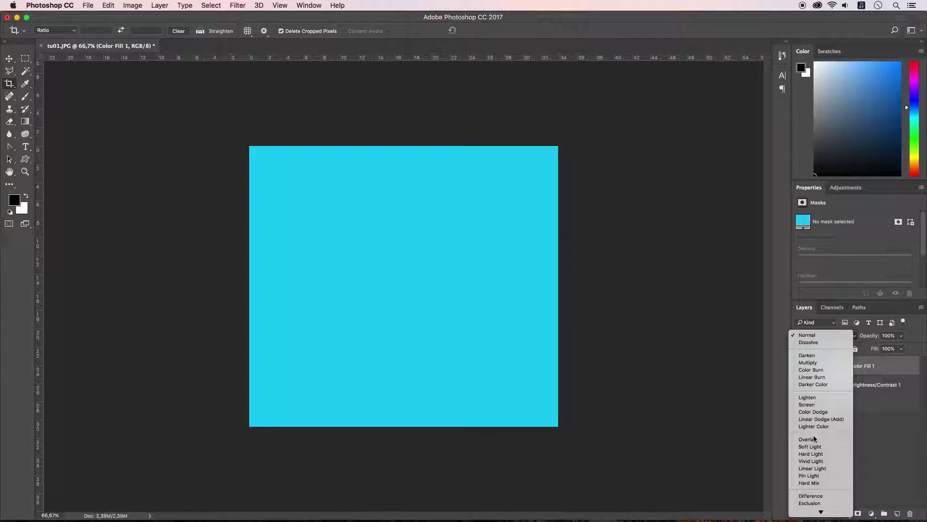
pyautogui.scroll(-2, 814, 458)
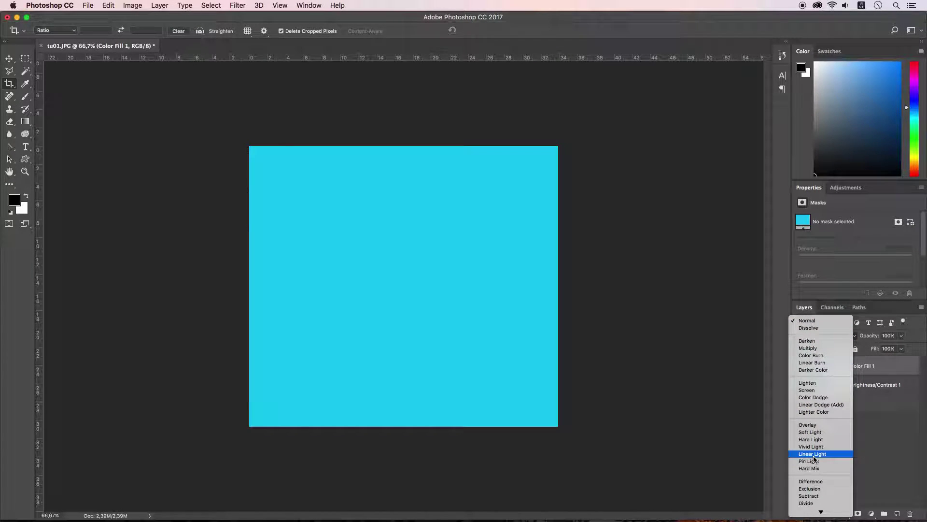
pyautogui.scroll(-2, 814, 460)
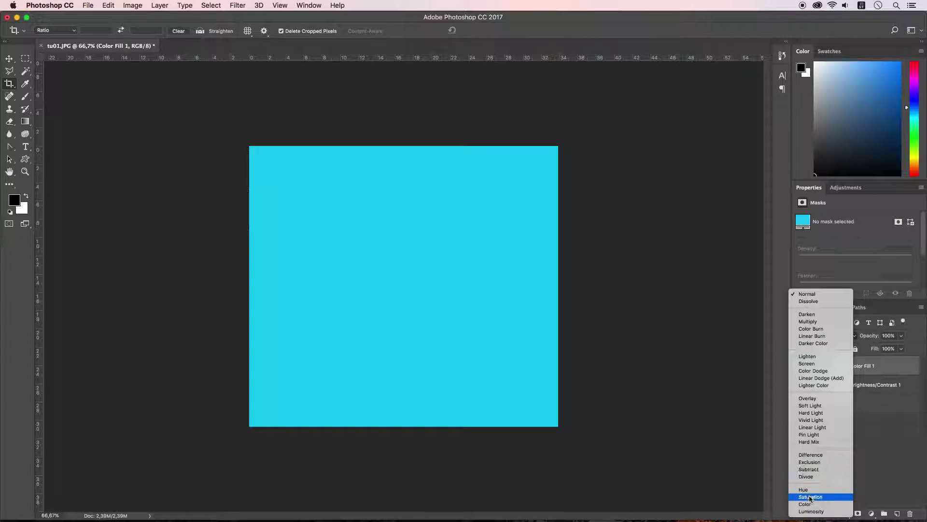
pyautogui.click(811, 506)
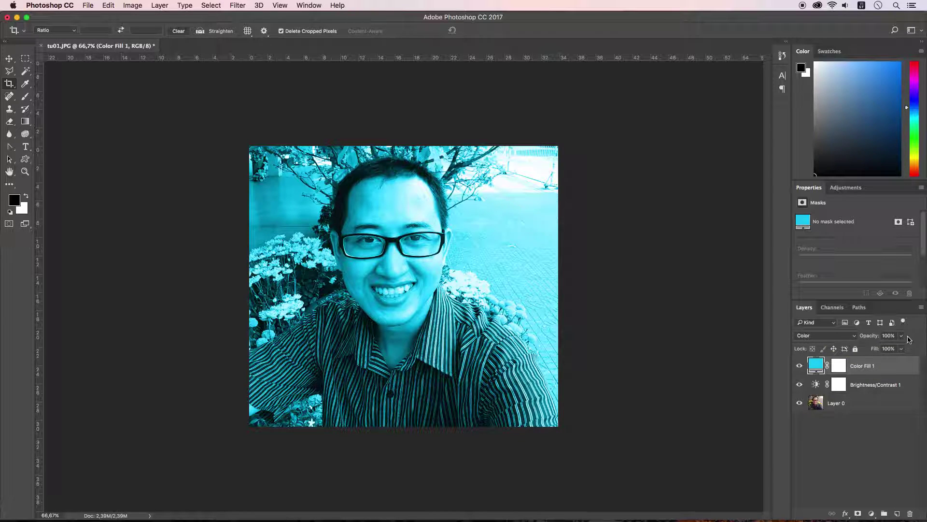
# - Scrub the Color Fill 1 layer's opacity down, then settle it at 49%
pyautogui.moveTo(875, 339); pyautogui.dragTo(868, 337)
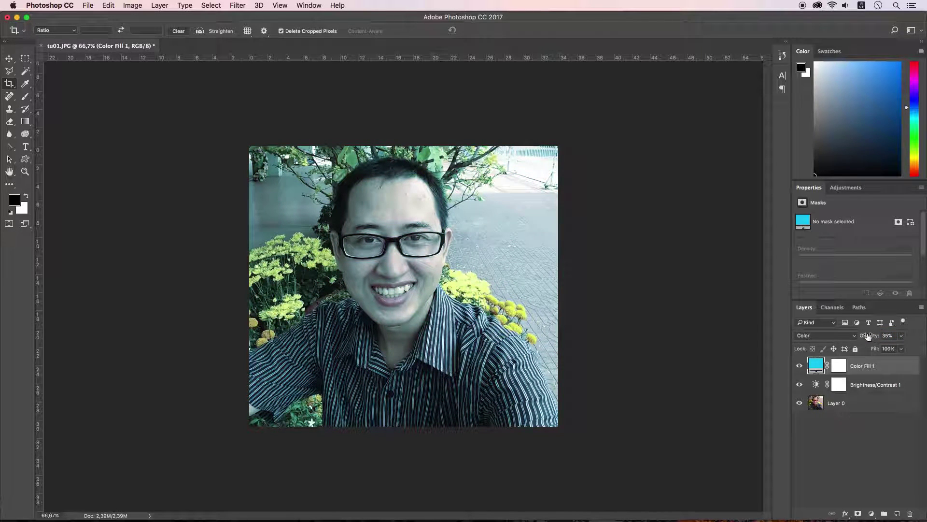
pyautogui.moveTo(868, 336); pyautogui.dragTo(872, 338)
# - Switch between Color Fill 1, its mask and Brightness/Contrast 1, finishing with the fill's mask targeted
pyautogui.click(843, 367)
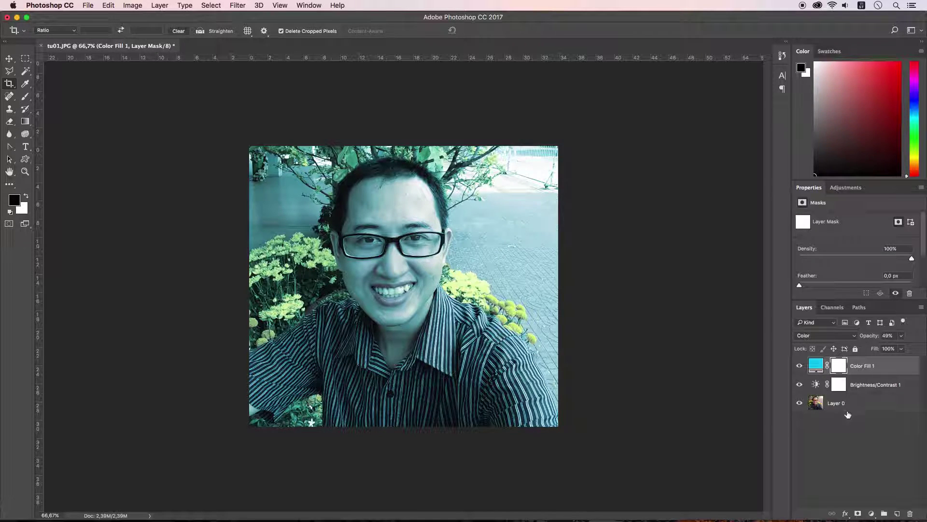
pyautogui.click(816, 367)
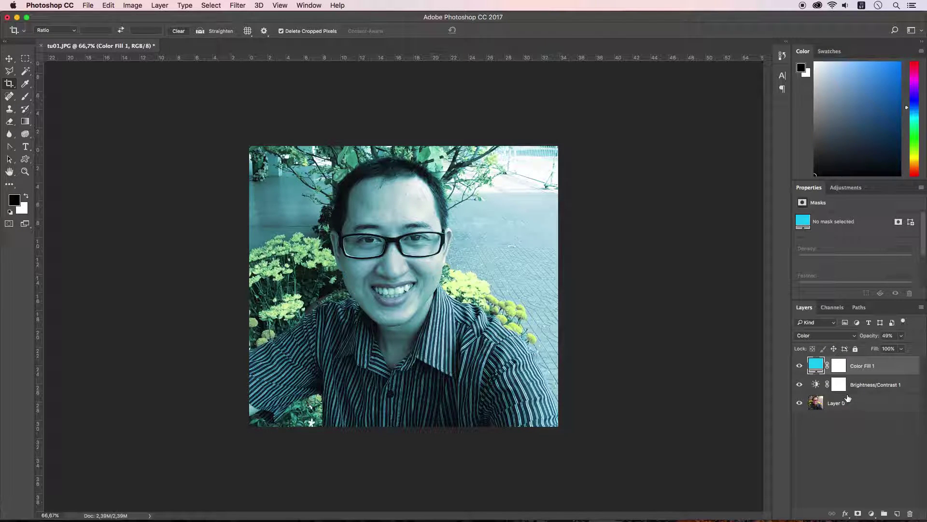
pyautogui.click(816, 385)
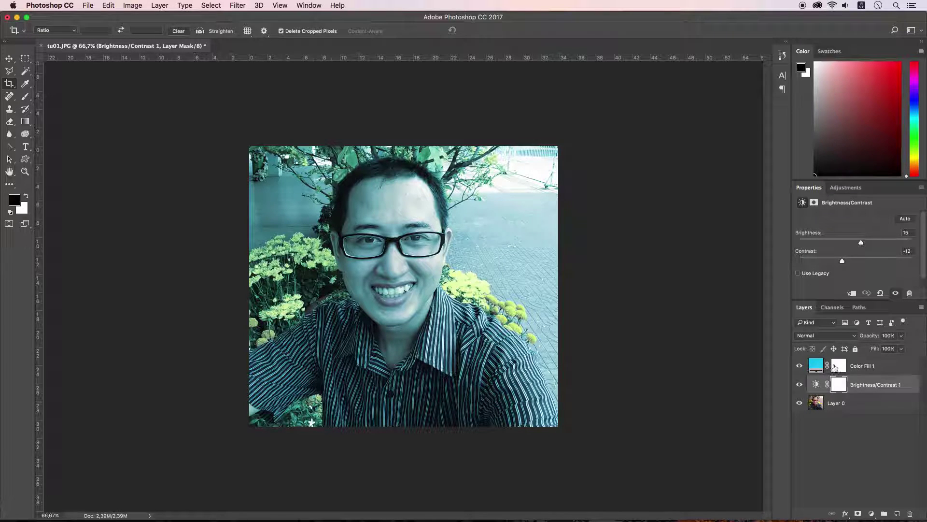
pyautogui.click(824, 367)
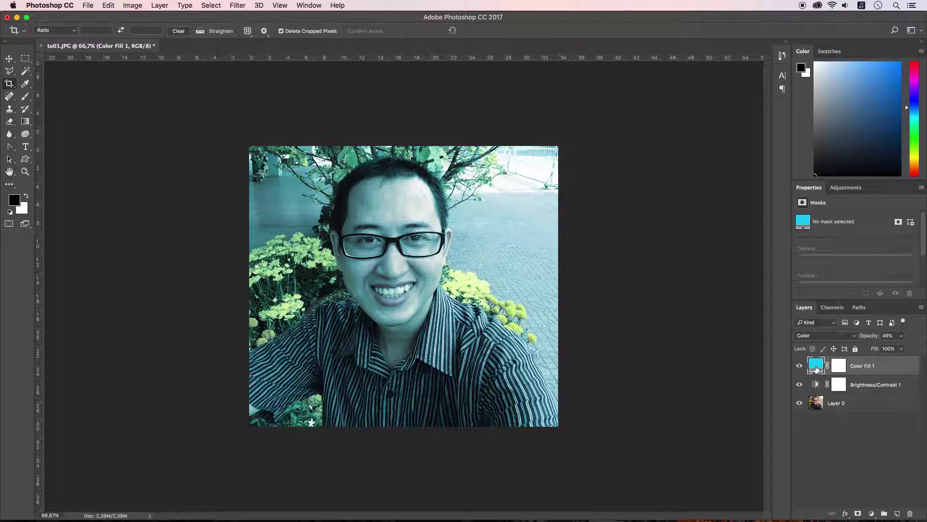
pyautogui.click(842, 369)
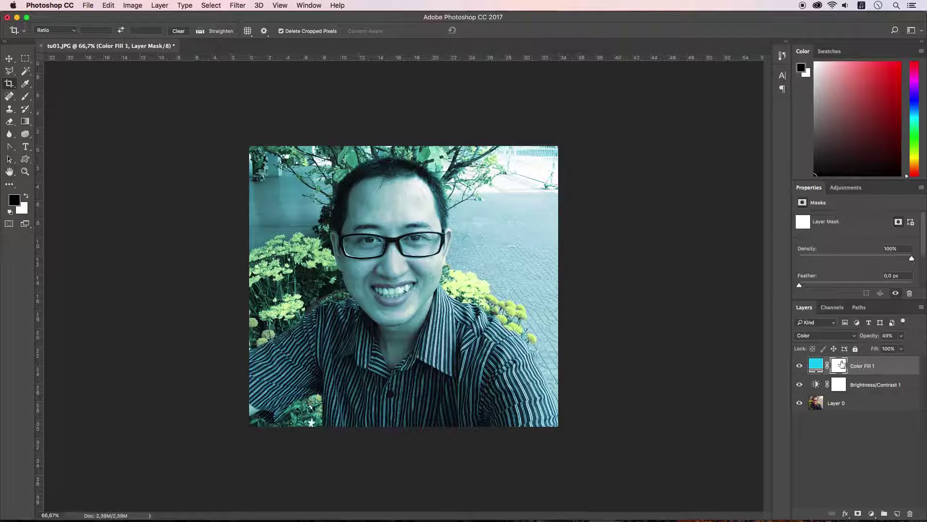
pyautogui.click(824, 370)
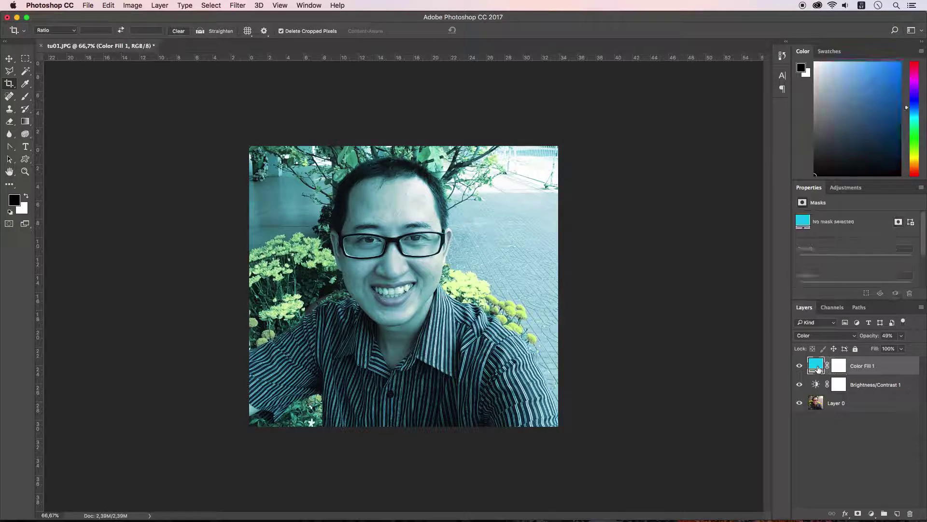
pyautogui.click(842, 370)
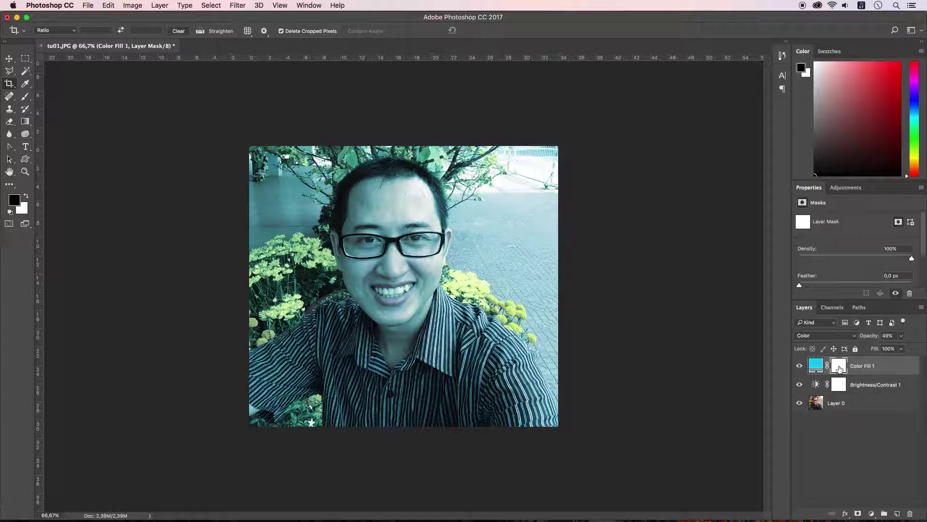
# - Brush black over the forehead, face and shirt on the Color Fill 1 mask
pyautogui.click(26, 99)
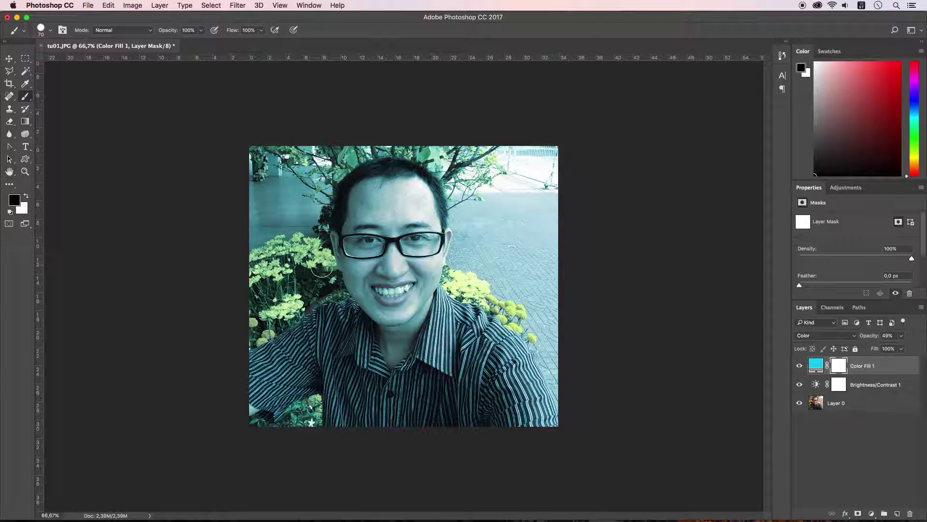
pyautogui.moveTo(361, 215)
pyautogui.mouseDown()
pyautogui.moveTo(390, 186)
pyautogui.moveTo(345, 213)
pyautogui.mouseUp()
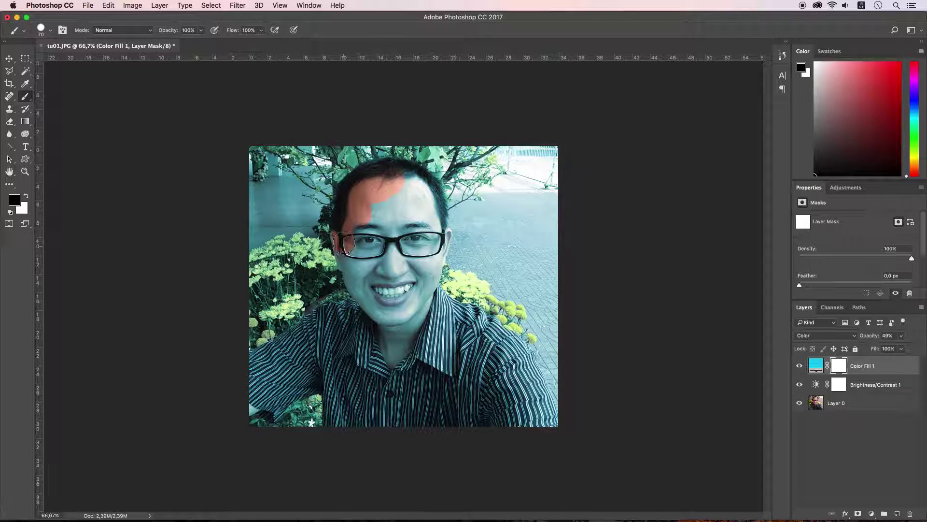
pyautogui.moveTo(345, 241)
pyautogui.mouseDown()
pyautogui.moveTo(364, 305)
pyautogui.moveTo(399, 172)
pyautogui.moveTo(419, 225)
pyautogui.moveTo(435, 229)
pyautogui.moveTo(401, 280)
pyautogui.moveTo(427, 281)
pyautogui.moveTo(442, 301)
pyautogui.moveTo(484, 317)
pyautogui.moveTo(546, 408)
pyautogui.moveTo(537, 381)
pyautogui.moveTo(450, 360)
pyautogui.mouseUp()
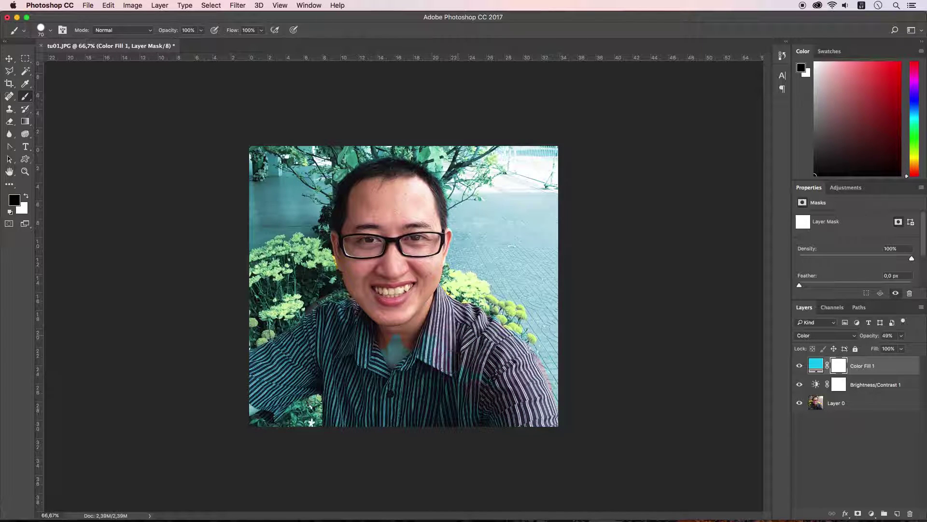
pyautogui.moveTo(493, 422); pyautogui.dragTo(432, 373)
pyautogui.moveTo(414, 339)
pyautogui.mouseDown()
pyautogui.moveTo(391, 347)
pyautogui.moveTo(369, 382)
pyautogui.moveTo(357, 372)
pyautogui.moveTo(353, 318)
pyautogui.moveTo(330, 314)
pyautogui.moveTo(258, 367)
pyautogui.moveTo(249, 410)
pyautogui.moveTo(259, 379)
pyautogui.moveTo(345, 333)
pyautogui.moveTo(343, 399)
pyautogui.moveTo(318, 374)
pyautogui.moveTo(268, 413)
pyautogui.moveTo(276, 408)
pyautogui.moveTo(242, 408)
pyautogui.moveTo(350, 351)
pyautogui.moveTo(289, 345)
pyautogui.moveTo(318, 317)
pyautogui.moveTo(432, 287)
pyautogui.moveTo(393, 284)
pyautogui.moveTo(456, 368)
pyautogui.moveTo(471, 371)
pyautogui.moveTo(400, 355)
pyautogui.moveTo(478, 347)
pyautogui.moveTo(490, 323)
pyautogui.moveTo(504, 338)
pyautogui.mouseUp()
# - Rename the cyan fill layer to 'Solid color' and keep Color as its blend mode
pyautogui.click(864, 370)
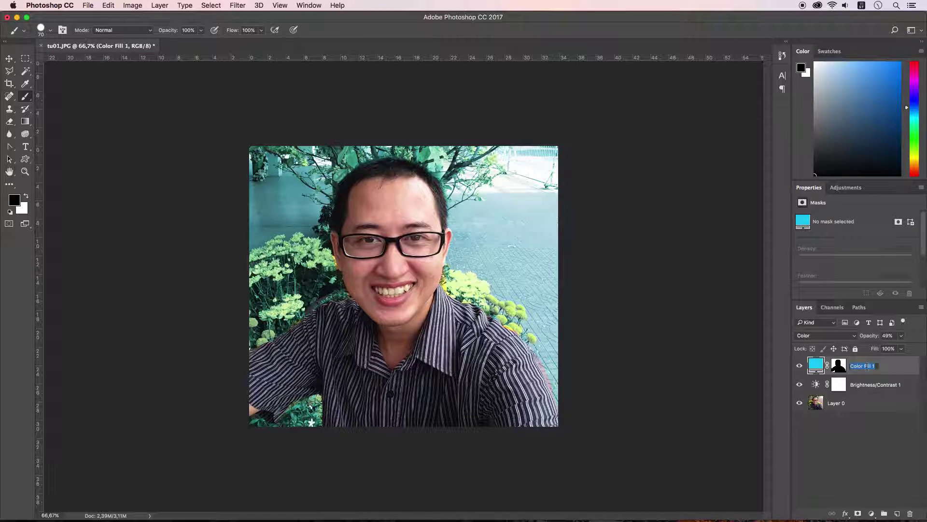
pyautogui.write('Solid')
pyautogui.write(' color')
pyautogui.press('Return')
pyautogui.click(825, 337)
pyautogui.click(816, 337)
# - Change the Solid color layer's fill from cyan to a bright yellow-green in the Color Picker
pyautogui.doubleClick(815, 368)
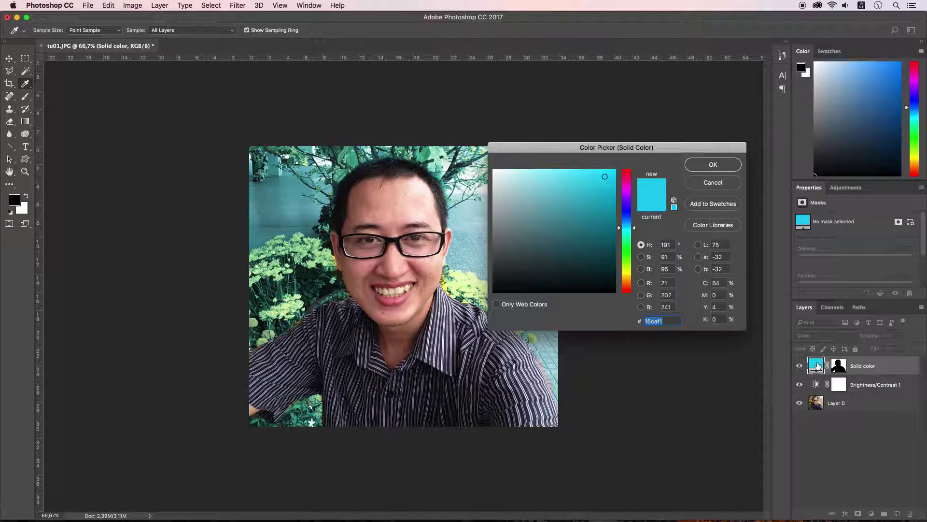
pyautogui.moveTo(626, 217)
pyautogui.mouseDown()
pyautogui.moveTo(627, 194)
pyautogui.moveTo(609, 194)
pyautogui.moveTo(628, 253)
pyautogui.mouseUp()
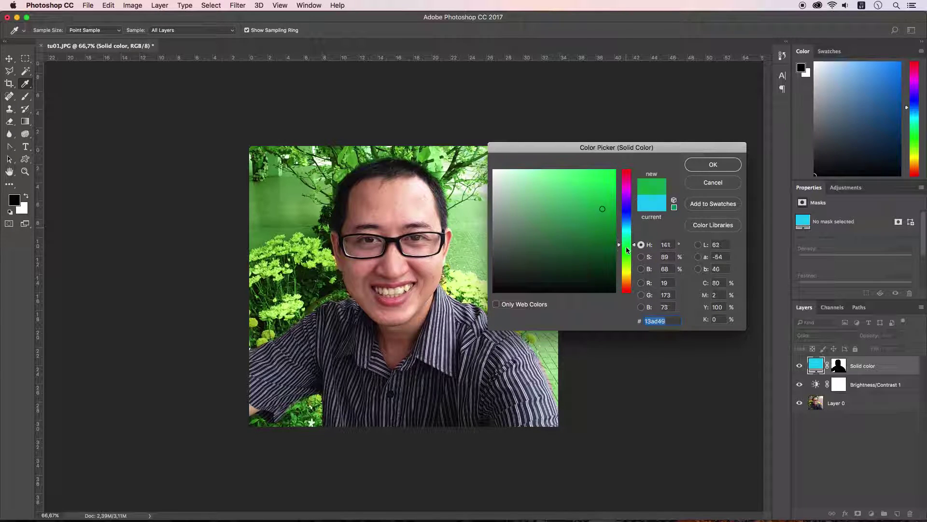
pyautogui.moveTo(626, 253); pyautogui.dragTo(626, 275)
pyautogui.moveTo(602, 209); pyautogui.dragTo(604, 244)
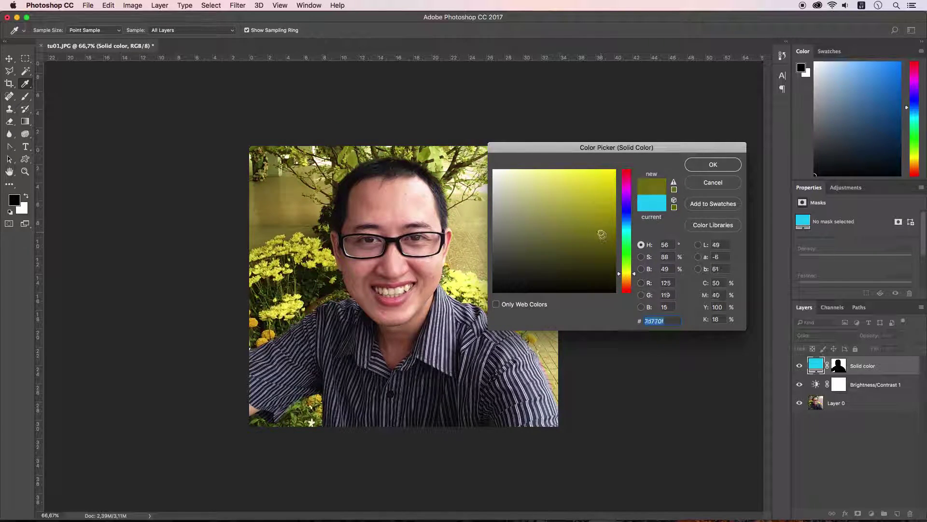
pyautogui.moveTo(626, 275)
pyautogui.mouseDown()
pyautogui.moveTo(630, 289)
pyautogui.moveTo(629, 274)
pyautogui.mouseUp()
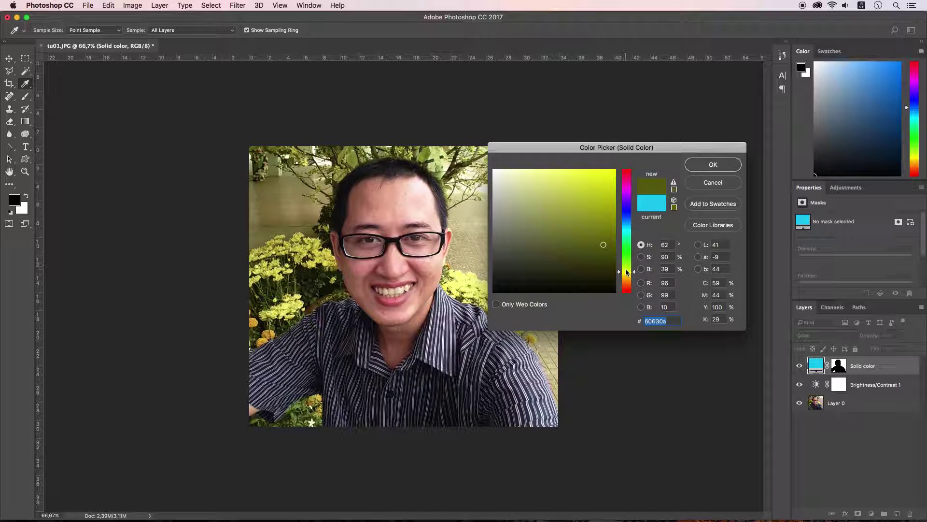
pyautogui.moveTo(603, 244); pyautogui.dragTo(608, 193)
# - Confirm the yellow-green, lower Solid color to 38% opacity, and toggle its visibility to compare
pyautogui.click(713, 164)
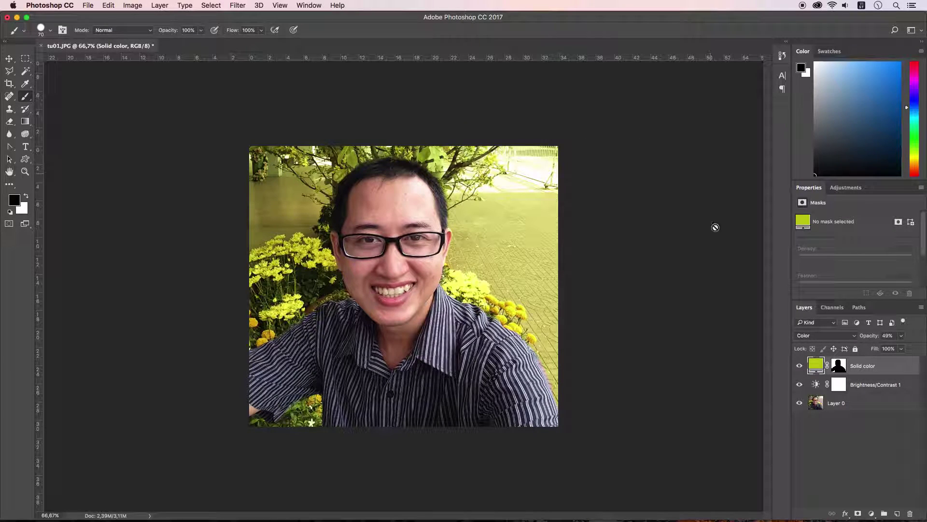
pyautogui.moveTo(880, 337); pyautogui.dragTo(877, 338)
pyautogui.moveTo(799, 366); pyautogui.dragTo(801, 385)
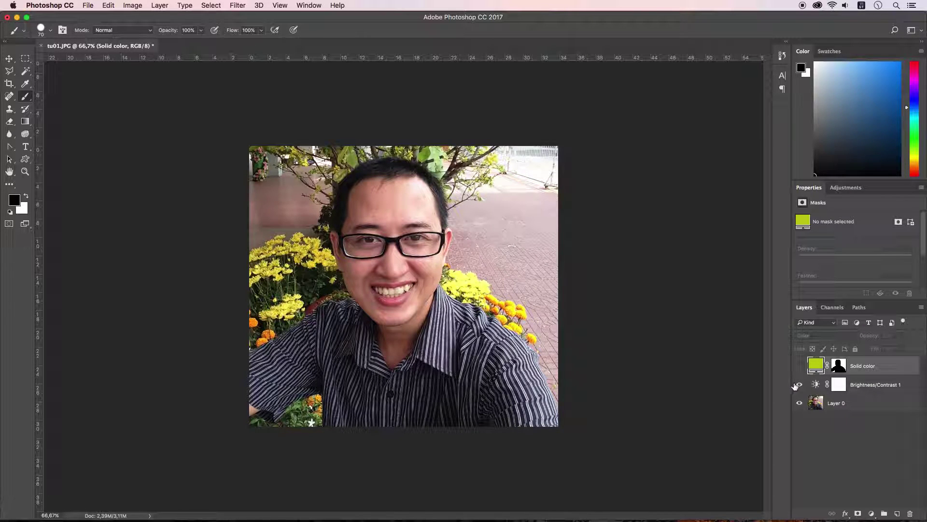
pyautogui.click(799, 366)
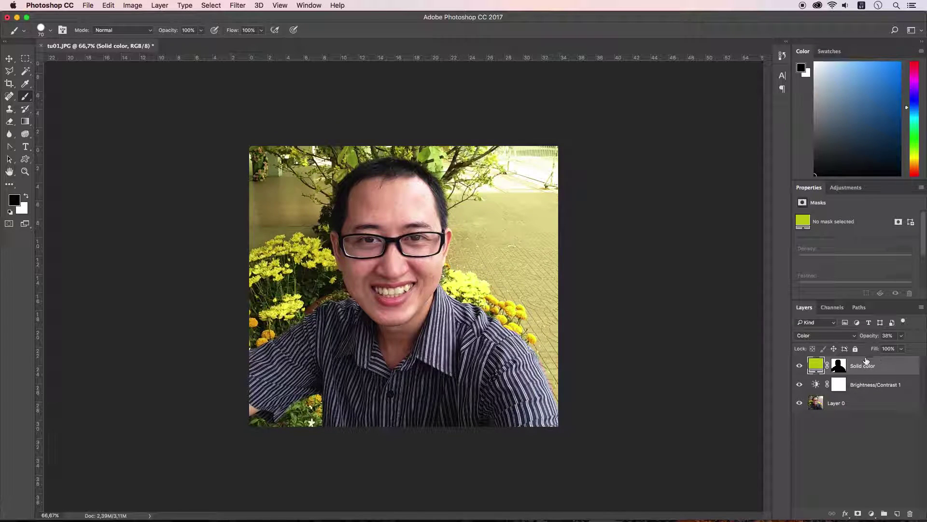
pyautogui.click(799, 367)
pyautogui.click(872, 514)
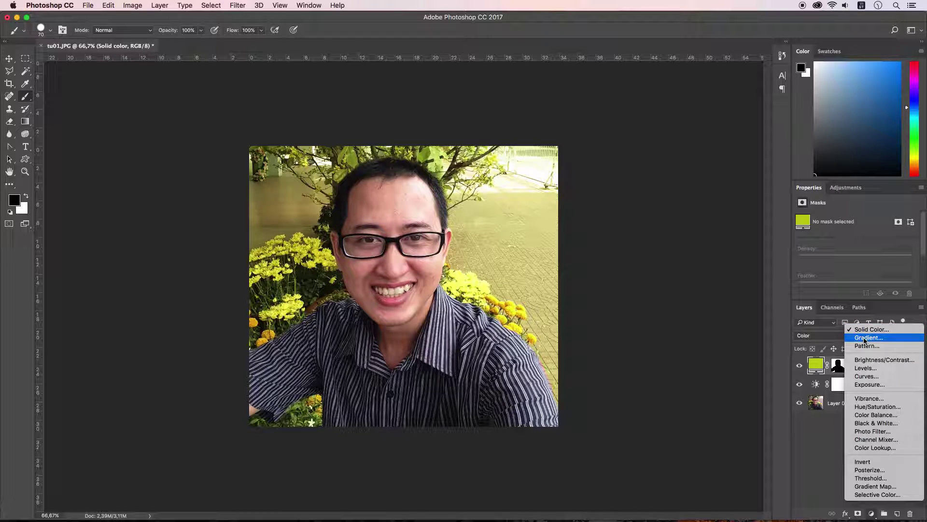
# - Add a Gradient Fill layer using the Spectrum preset at a diagonal angle
pyautogui.click(865, 339)
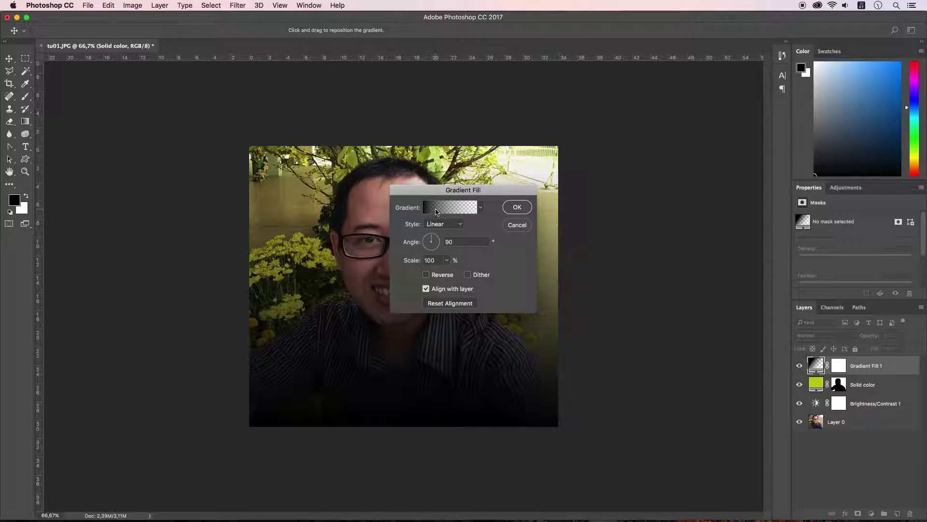
pyautogui.click(438, 211)
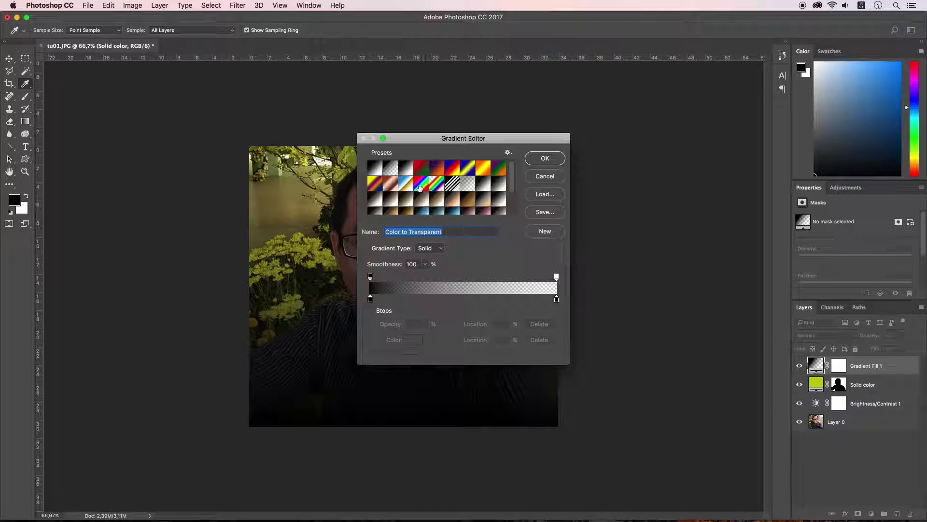
pyautogui.click(421, 169)
pyautogui.click(421, 184)
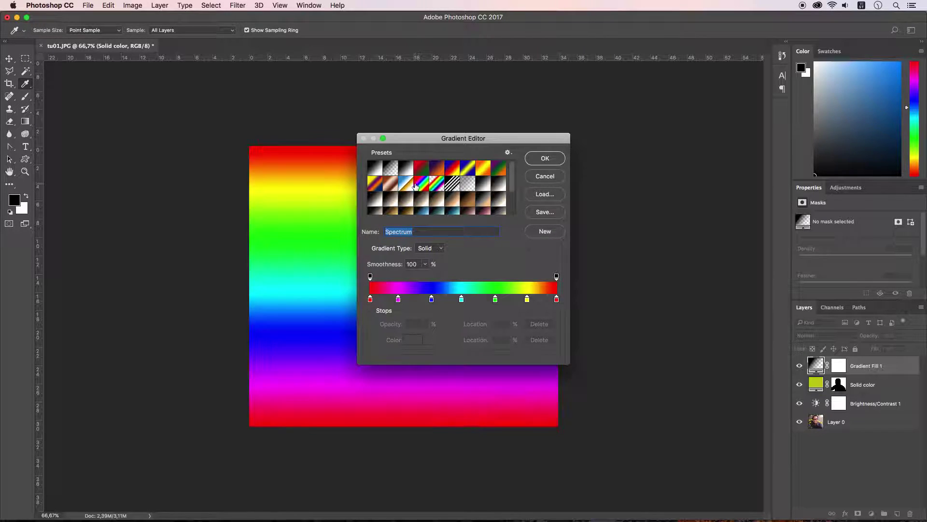
pyautogui.click(544, 158)
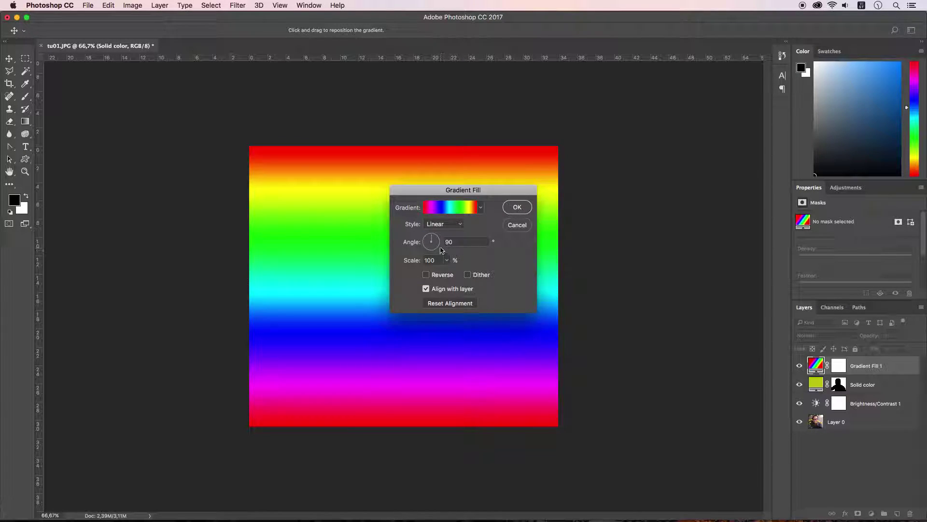
pyautogui.moveTo(437, 249); pyautogui.dragTo(434, 249)
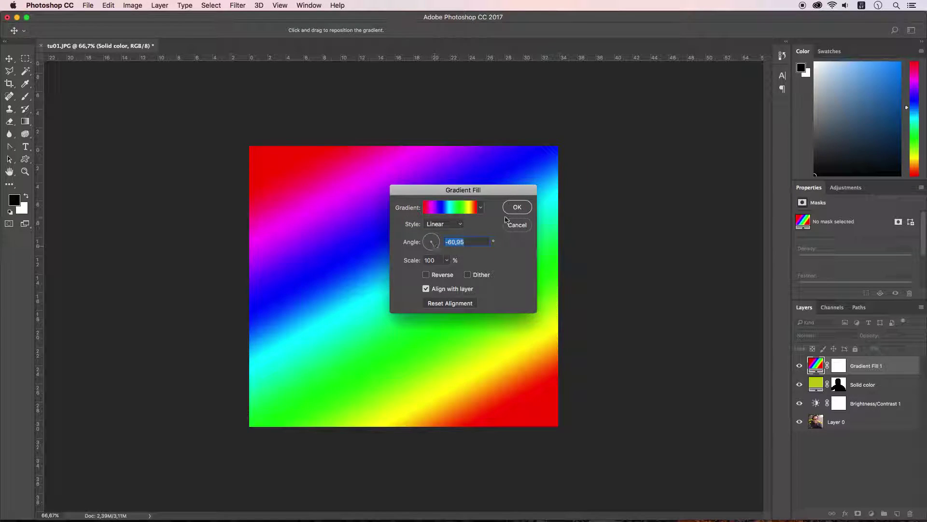
pyautogui.click(516, 208)
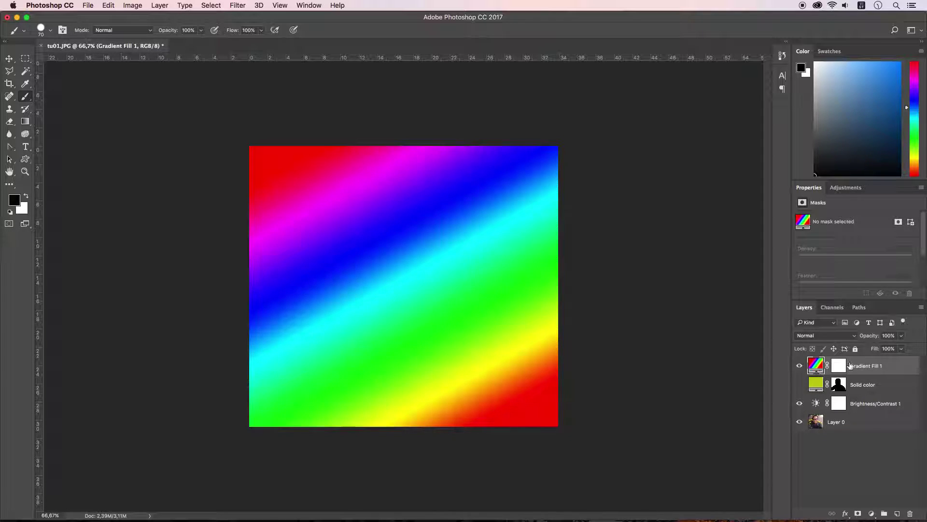
# - Try Color, Overlay, Lighten and Darken blend modes on Gradient Fill 1
pyautogui.click(834, 336)
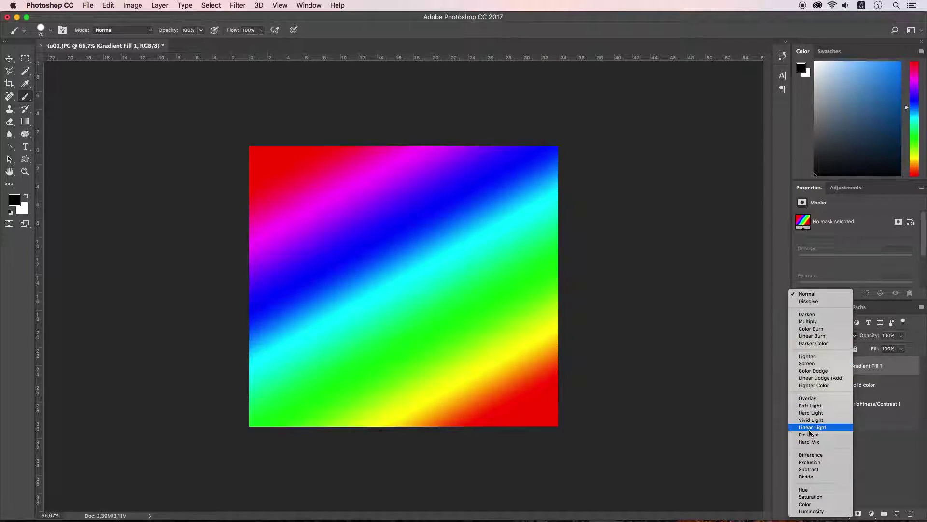
pyautogui.click(815, 504)
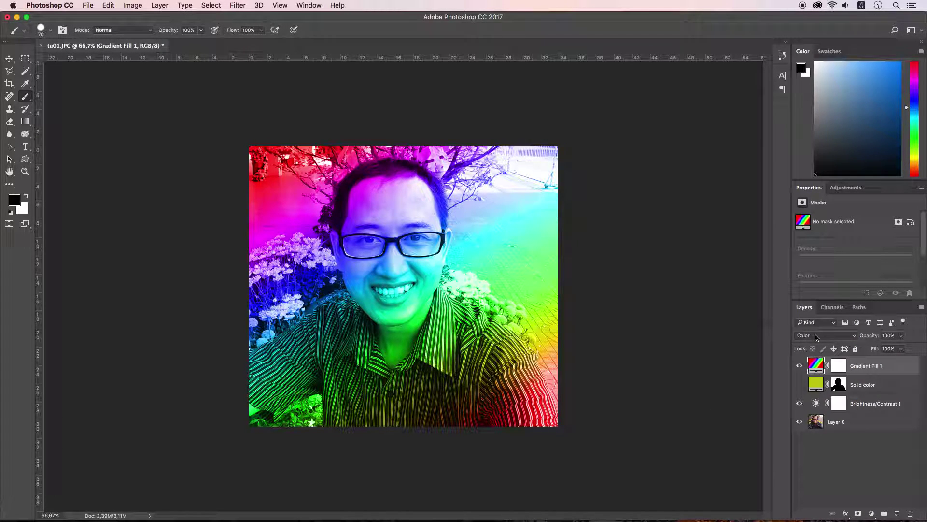
pyautogui.click(815, 337)
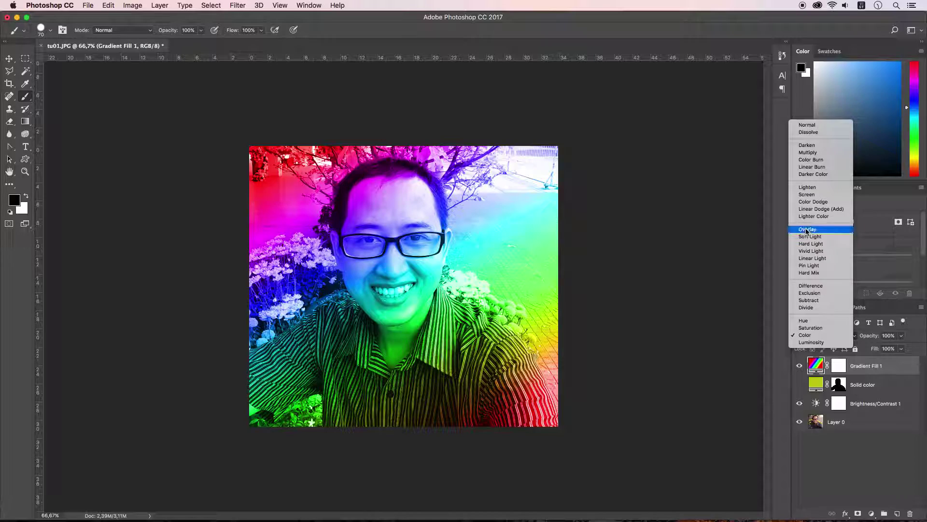
pyautogui.click(806, 230)
pyautogui.click(824, 336)
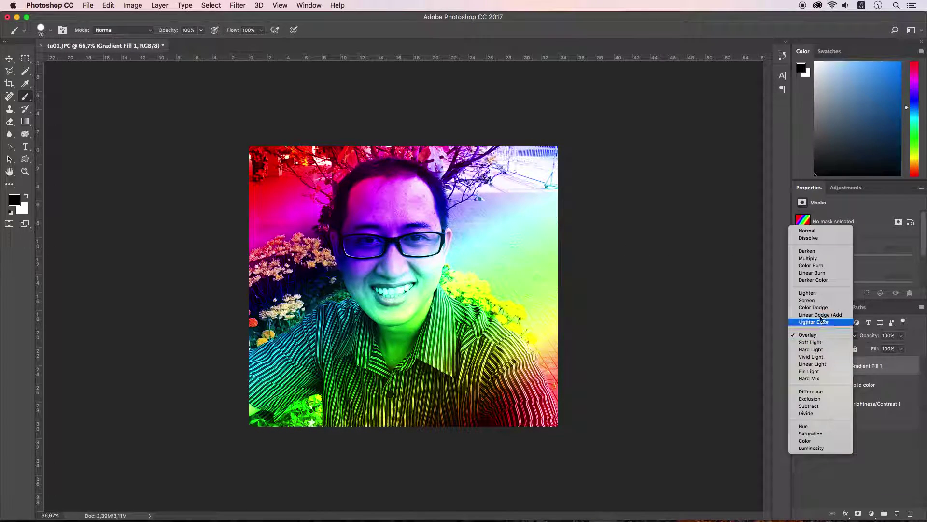
pyautogui.click(814, 293)
pyautogui.click(817, 338)
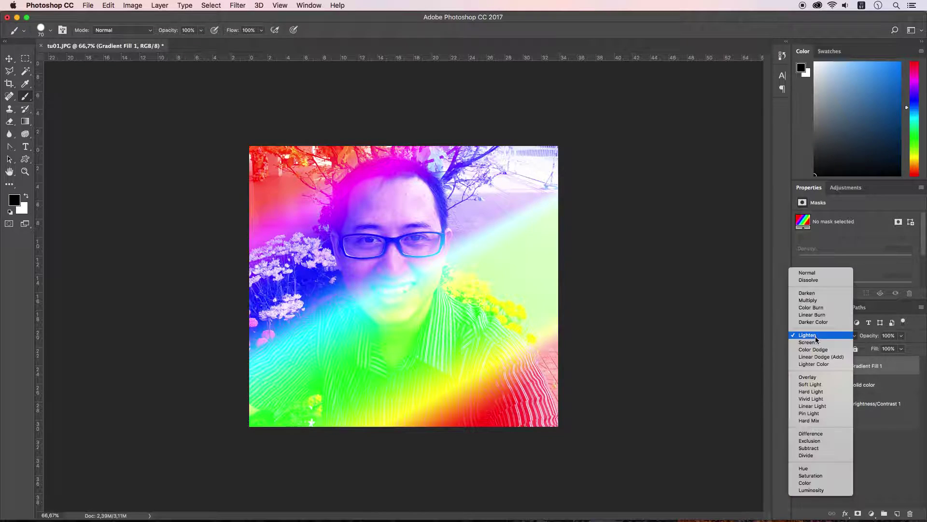
pyautogui.click(811, 296)
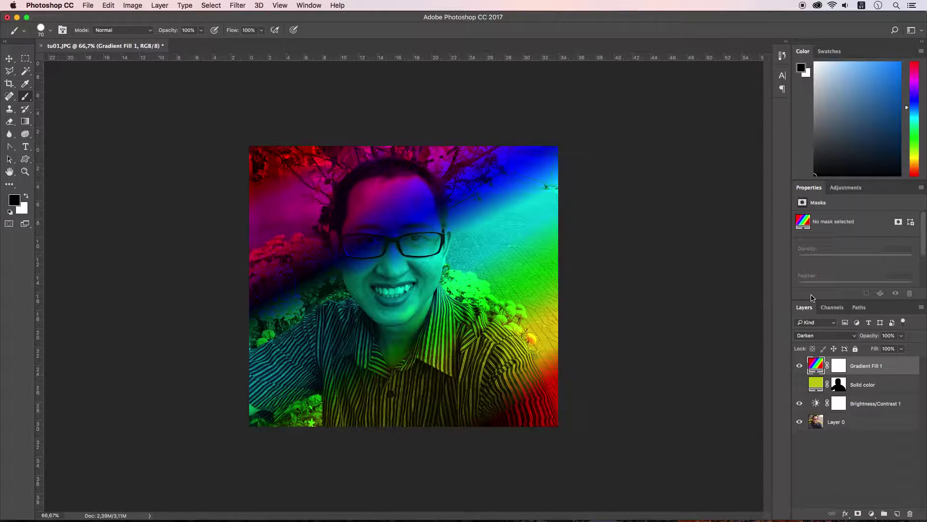
# - Set Gradient Fill 1's blend mode to Hue and keep it
pyautogui.click(815, 339)
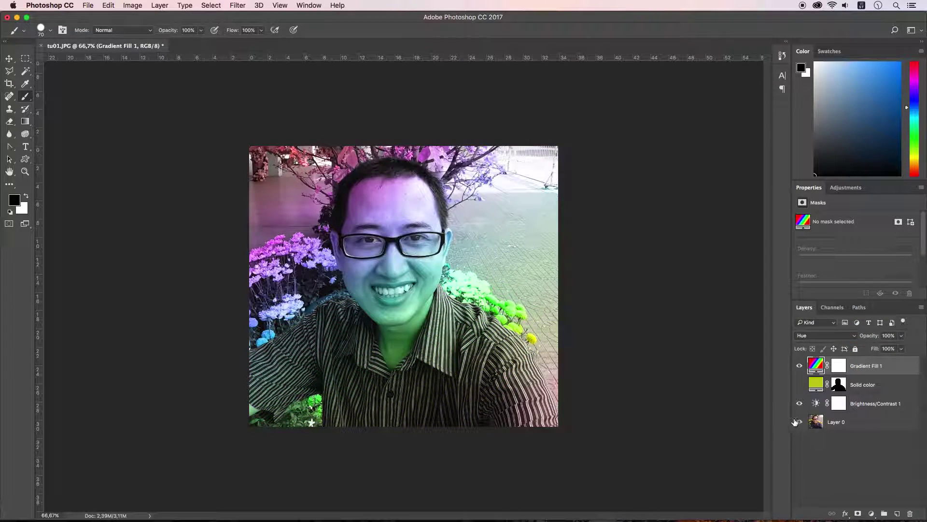
pyautogui.click(801, 417)
pyautogui.click(853, 338)
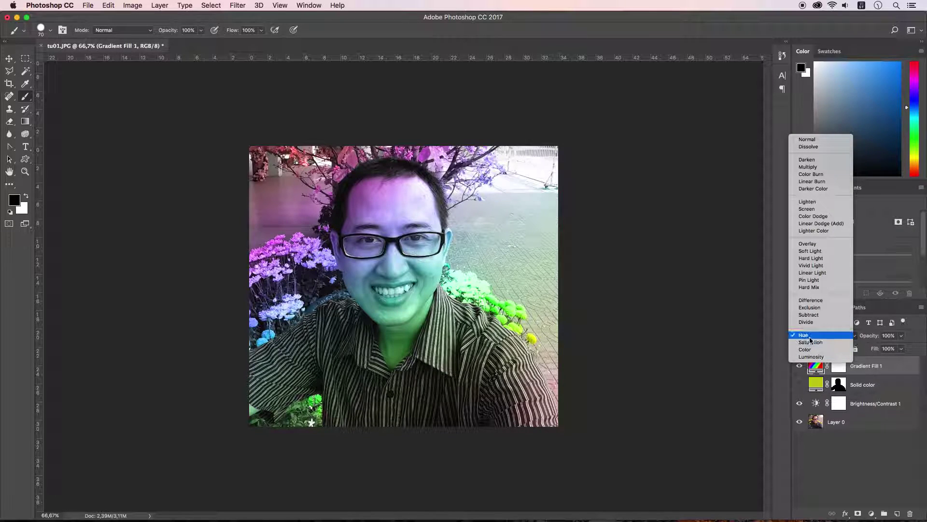
pyautogui.click(809, 336)
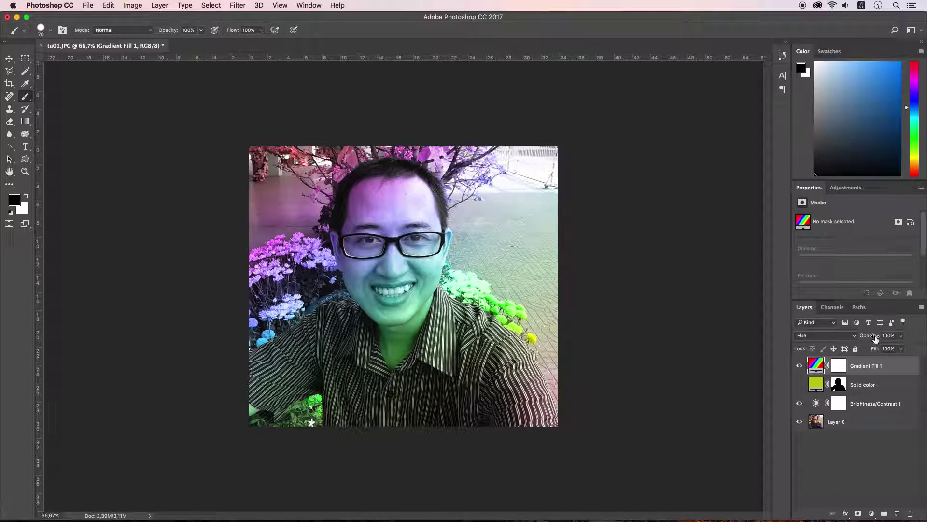
# - Scrub Gradient Fill 1 opacity down and back to 88%, then open and dismiss the adjustment layer menu
pyautogui.moveTo(875, 339); pyautogui.dragTo(876, 338)
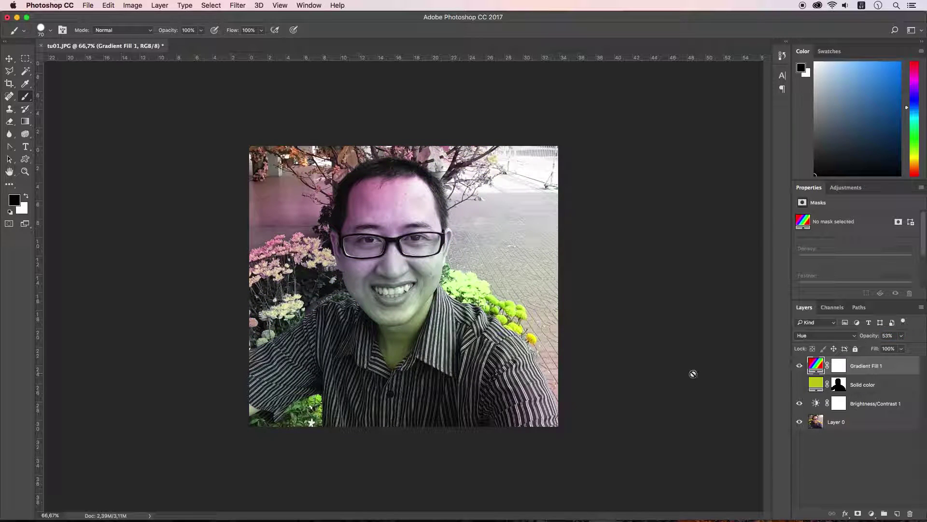
pyautogui.moveTo(865, 338); pyautogui.dragTo(891, 335)
pyautogui.click(871, 514)
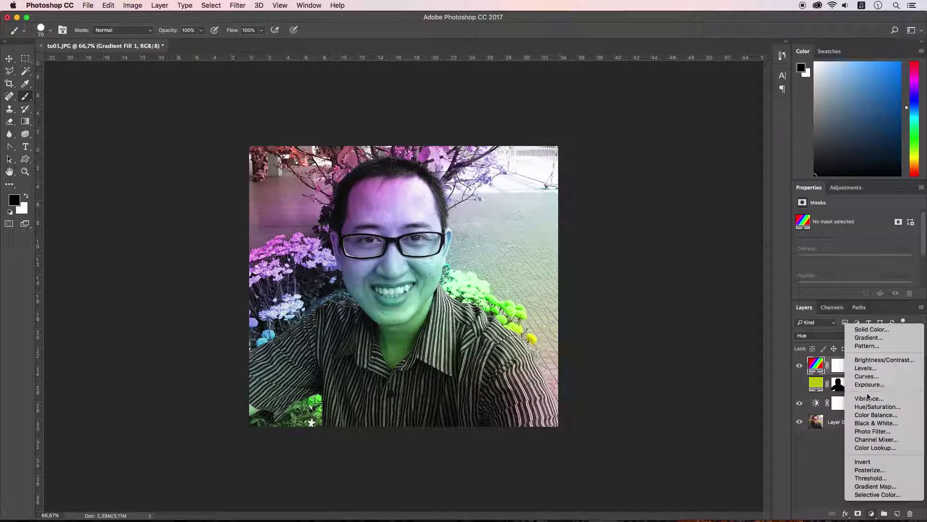
pyautogui.click(833, 467)
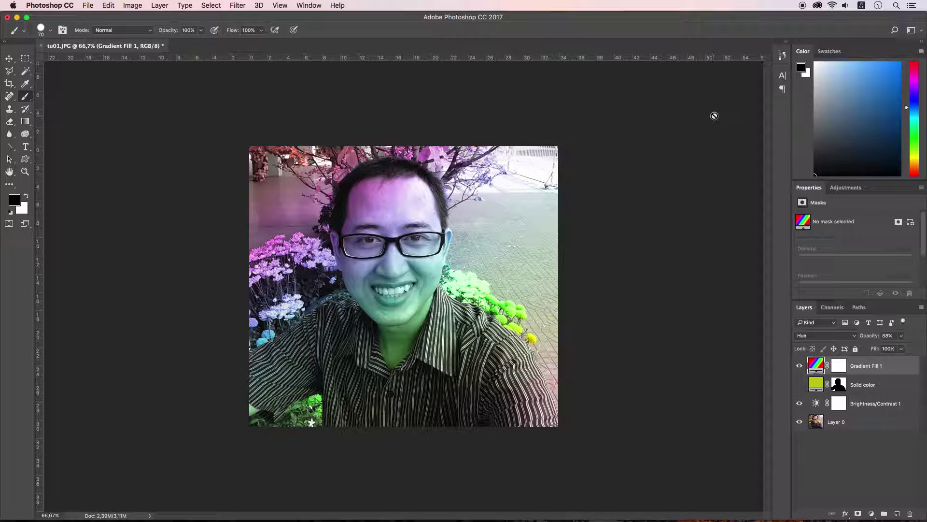